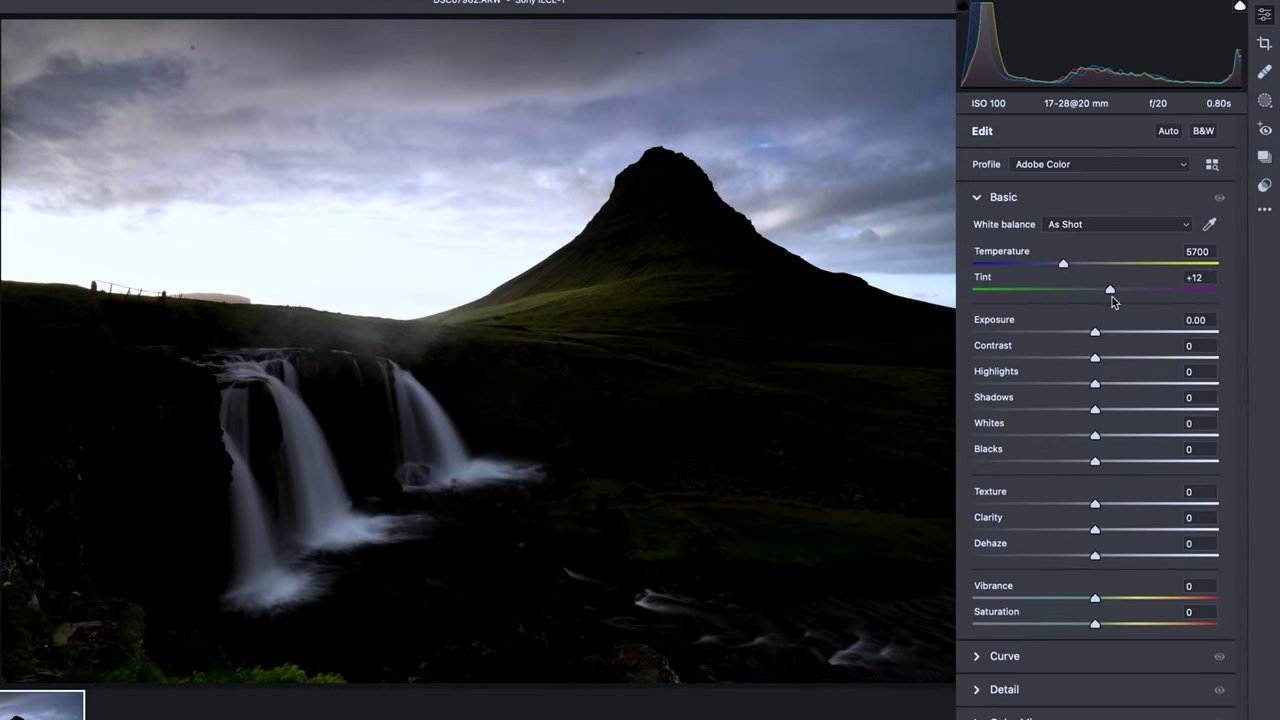
# Step: In the Basic panel, set Exposure to +1.05 and Shadows to +40 to brighten the waterfall scene
pyautogui.moveTo(1096, 334); pyautogui.dragTo(1120, 334)
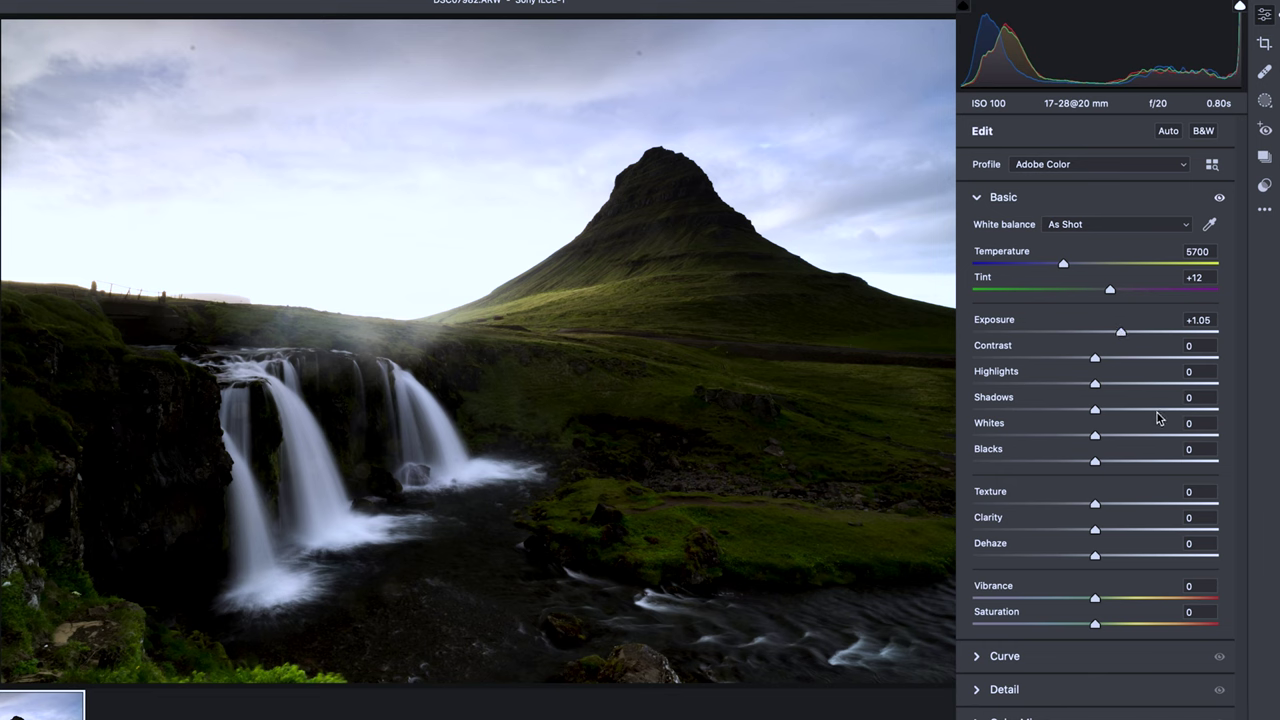
pyautogui.moveTo(1095, 413); pyautogui.dragTo(1143, 408)
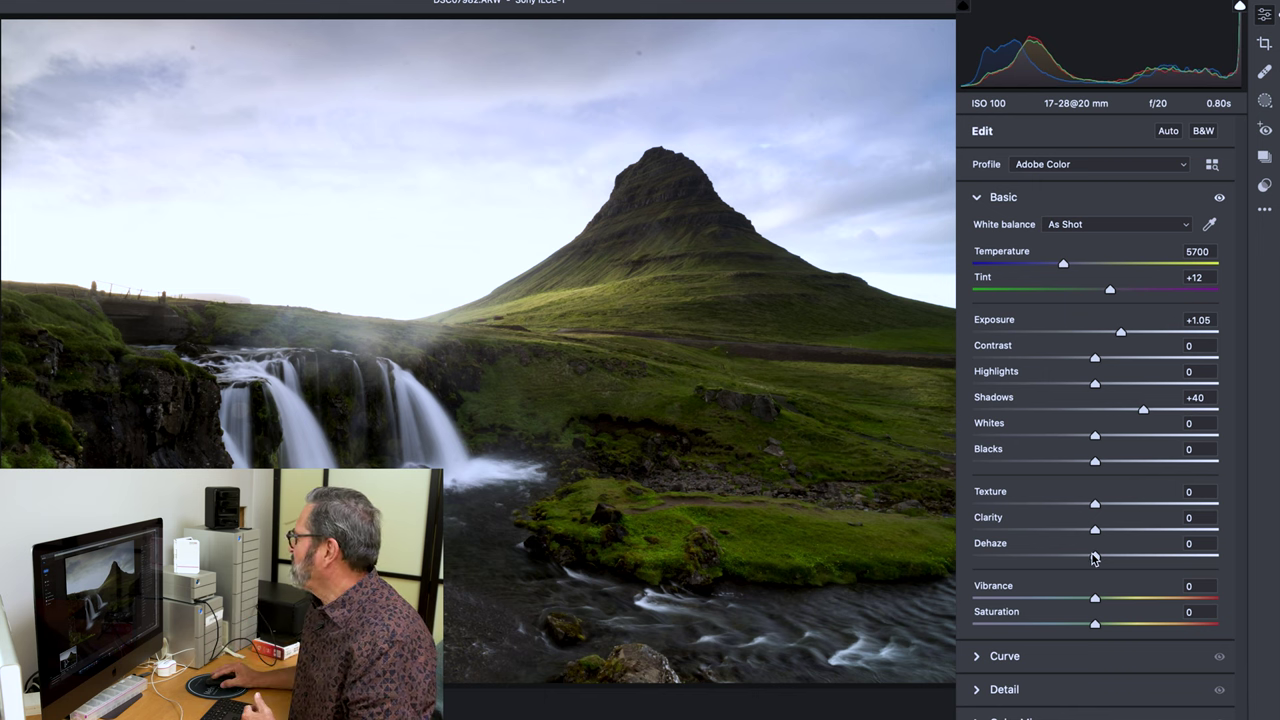
# Step: Drag the Basic panel's Dehaze slider to +42 for a deeper sky and more contrast
pyautogui.click(1095, 556)
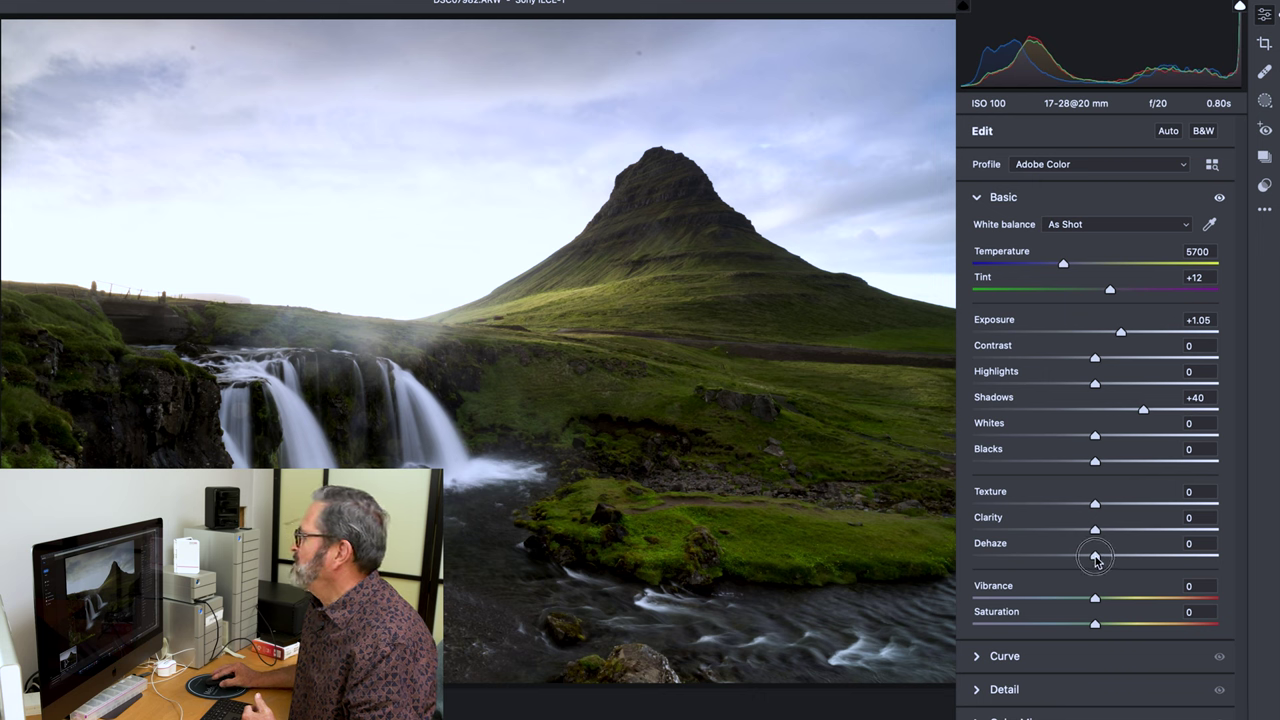
pyautogui.moveTo(1095, 560); pyautogui.dragTo(1148, 552)
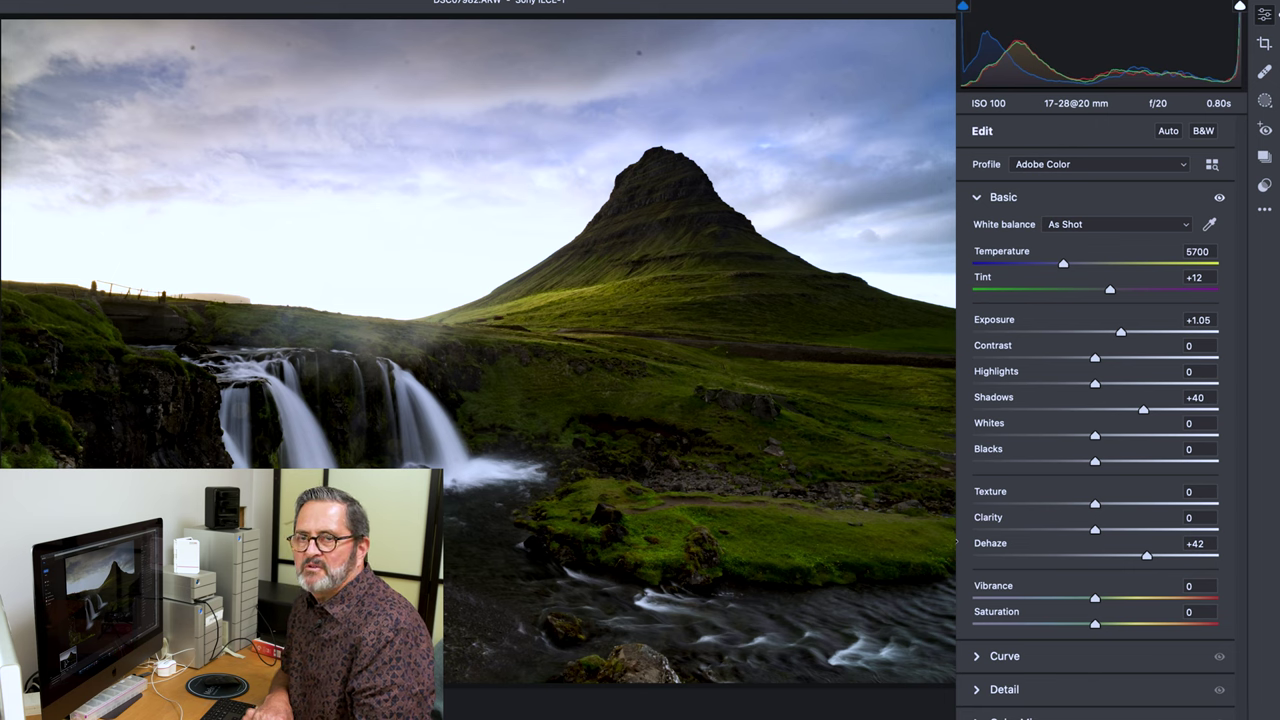
# Step: Try a Select Sky mask, then drag a linear gradient down from the top edge as Mask 1
pyautogui.press('m')
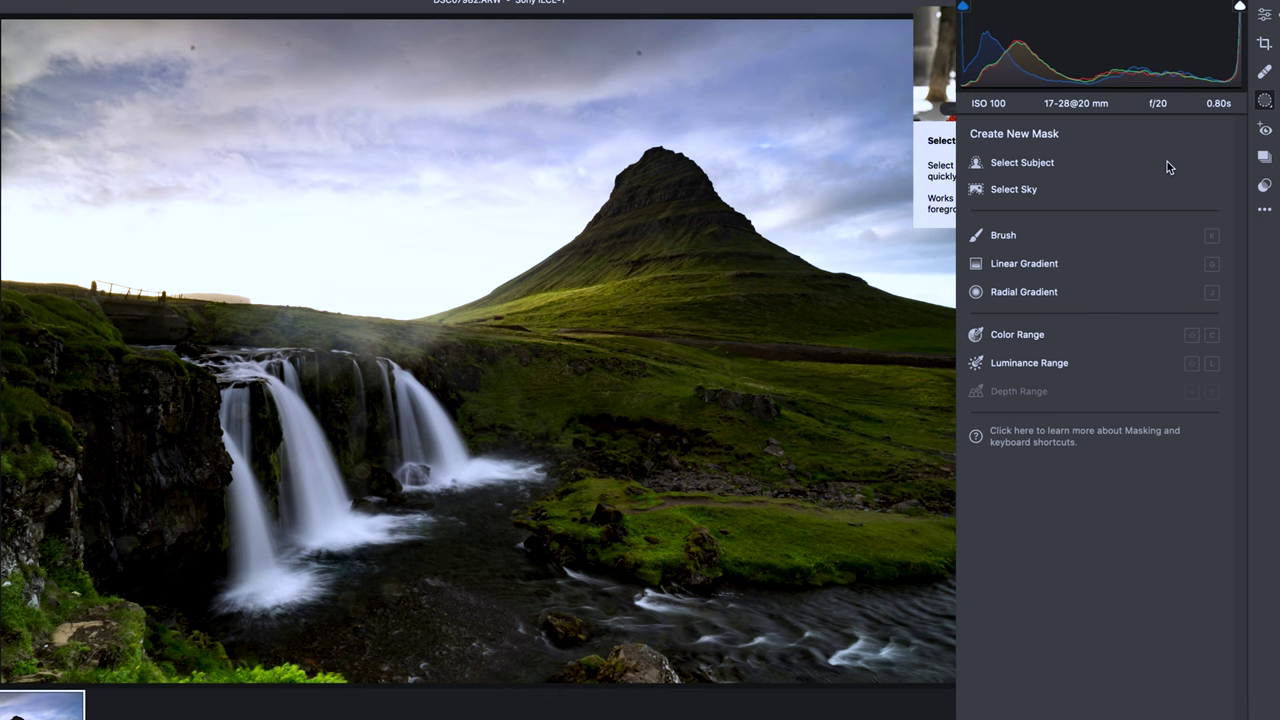
pyautogui.click(1015, 189)
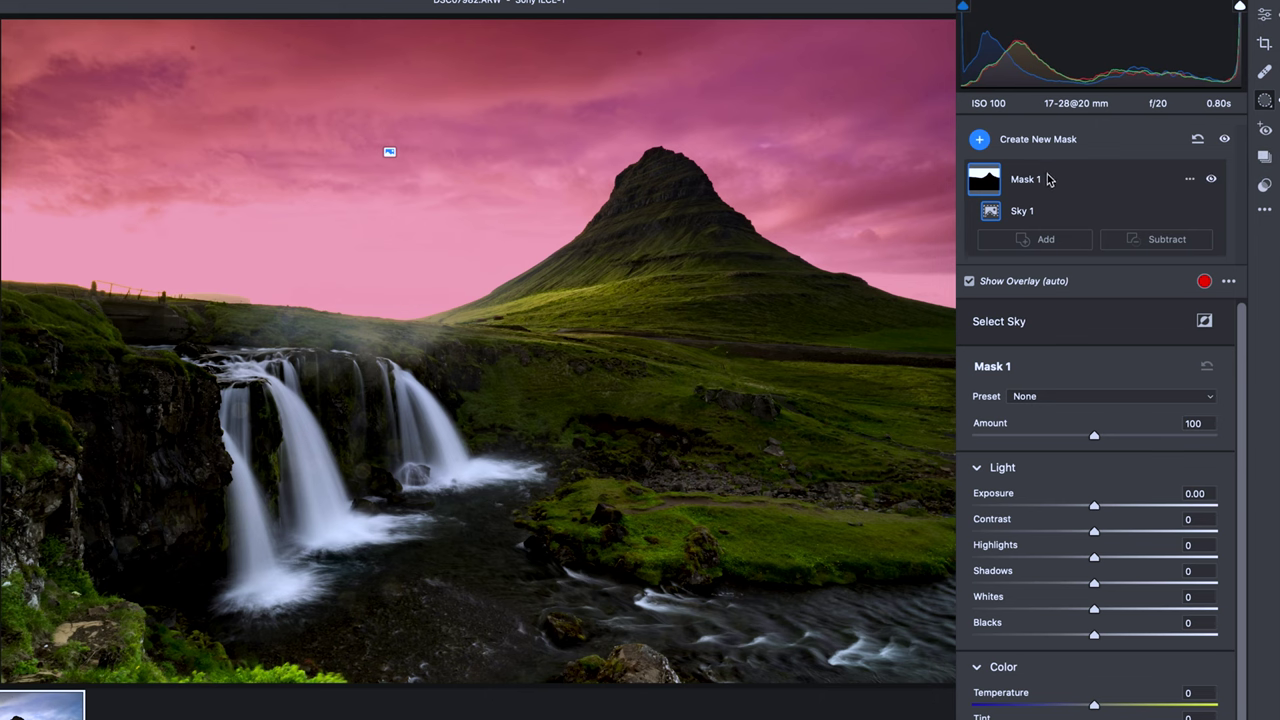
pyautogui.press('m')
pyautogui.moveTo(502, 16); pyautogui.dragTo(489, 348)
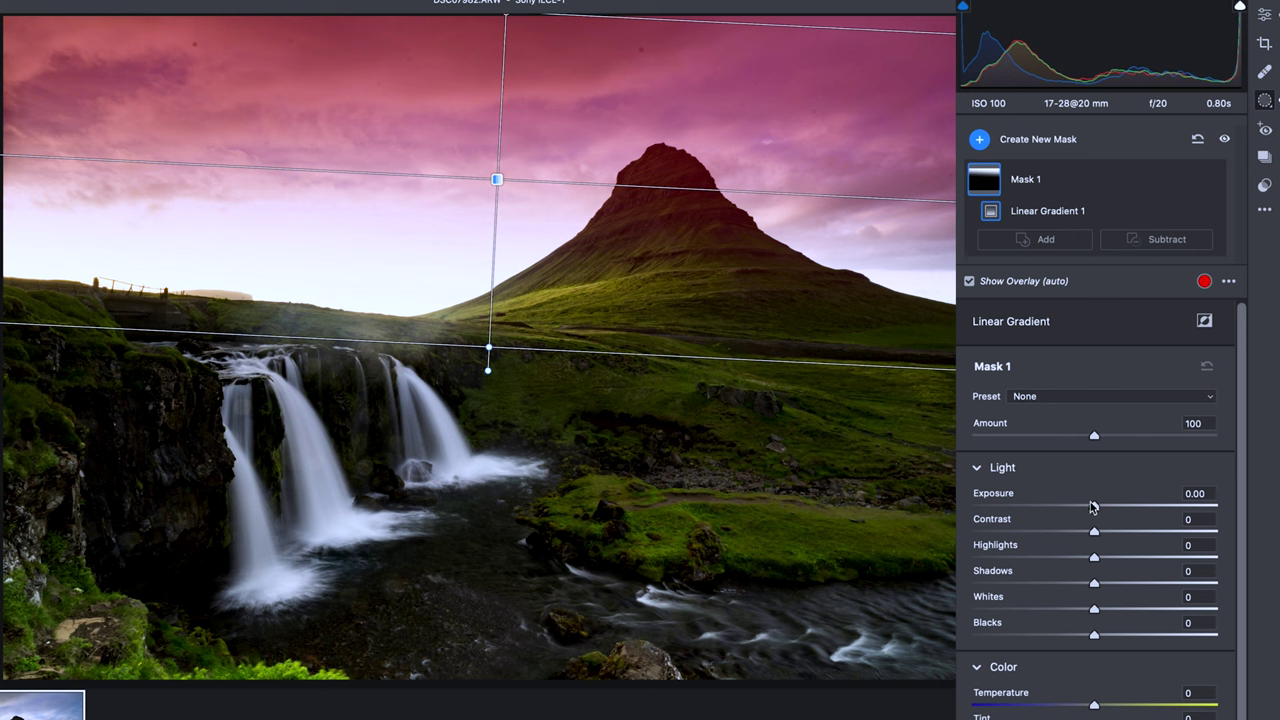
# Step: Give Mask 1's gradient a Dehaze of +24 and toggle the preview to compare
pyautogui.scroll(-5, 1092, 630)
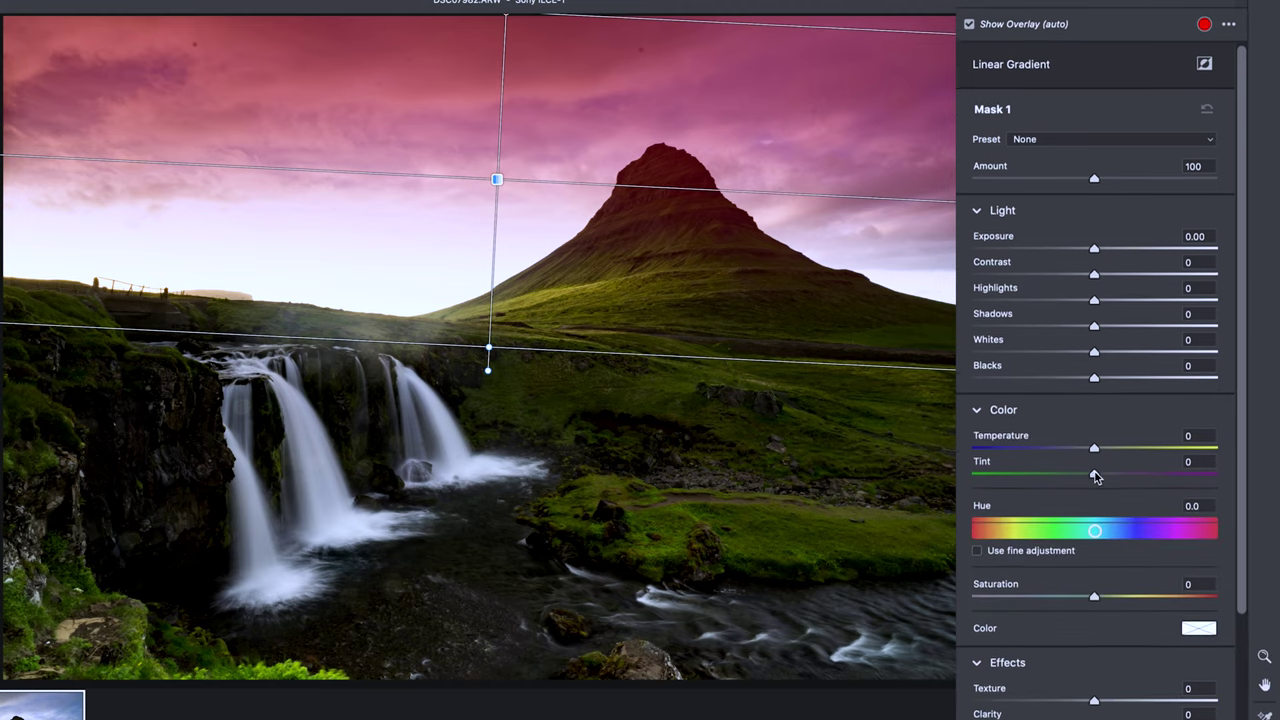
pyautogui.scroll(-3, 1094, 318)
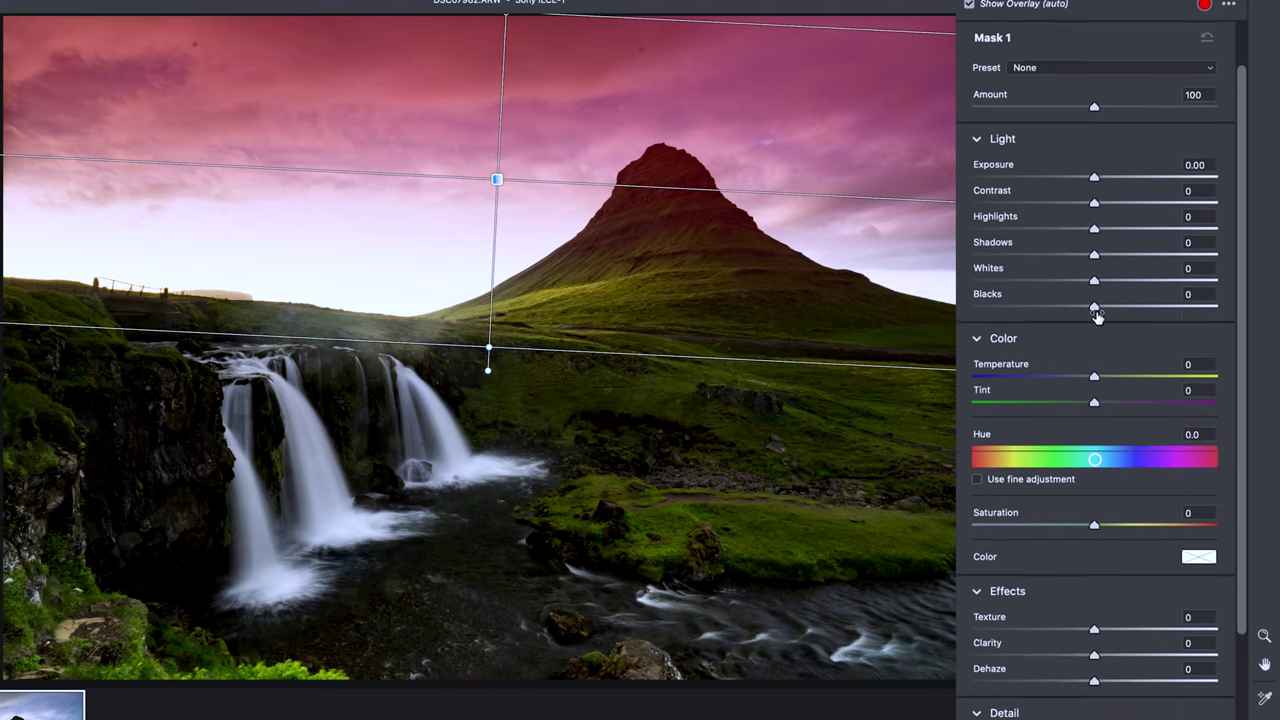
pyautogui.moveTo(1094, 544); pyautogui.dragTo(1104, 545)
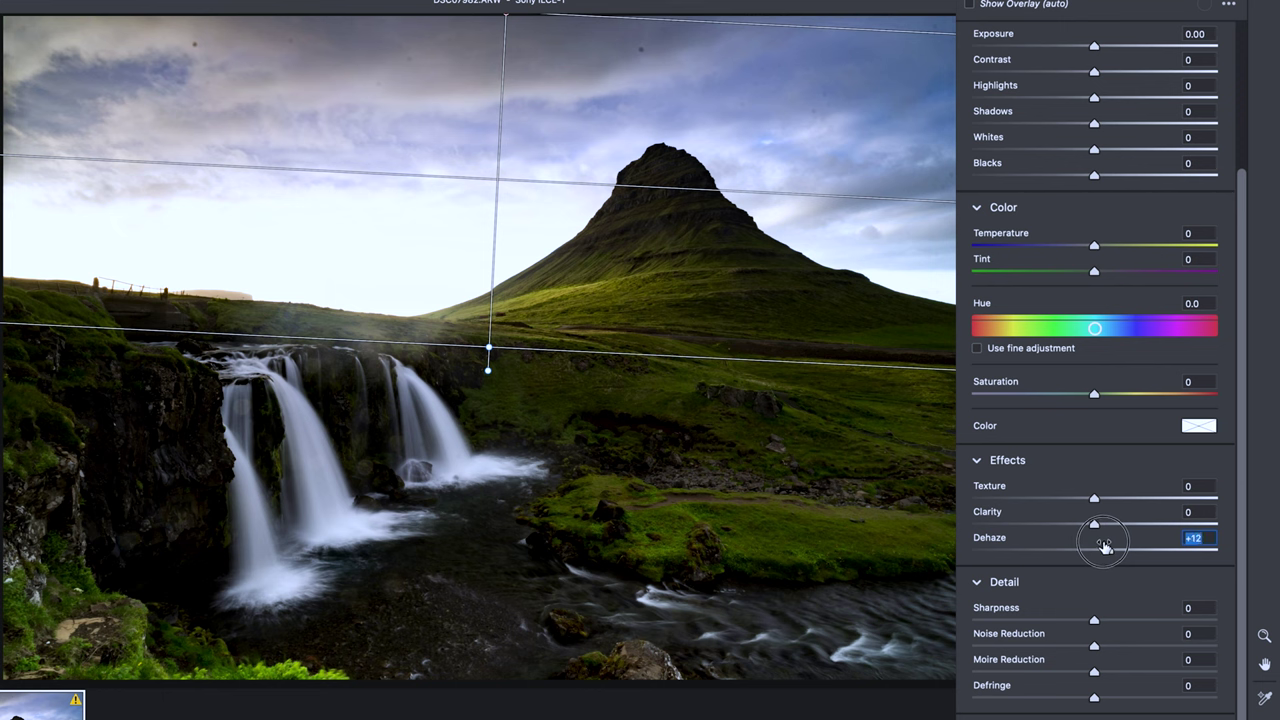
pyautogui.moveTo(1104, 545); pyautogui.dragTo(1117, 546)
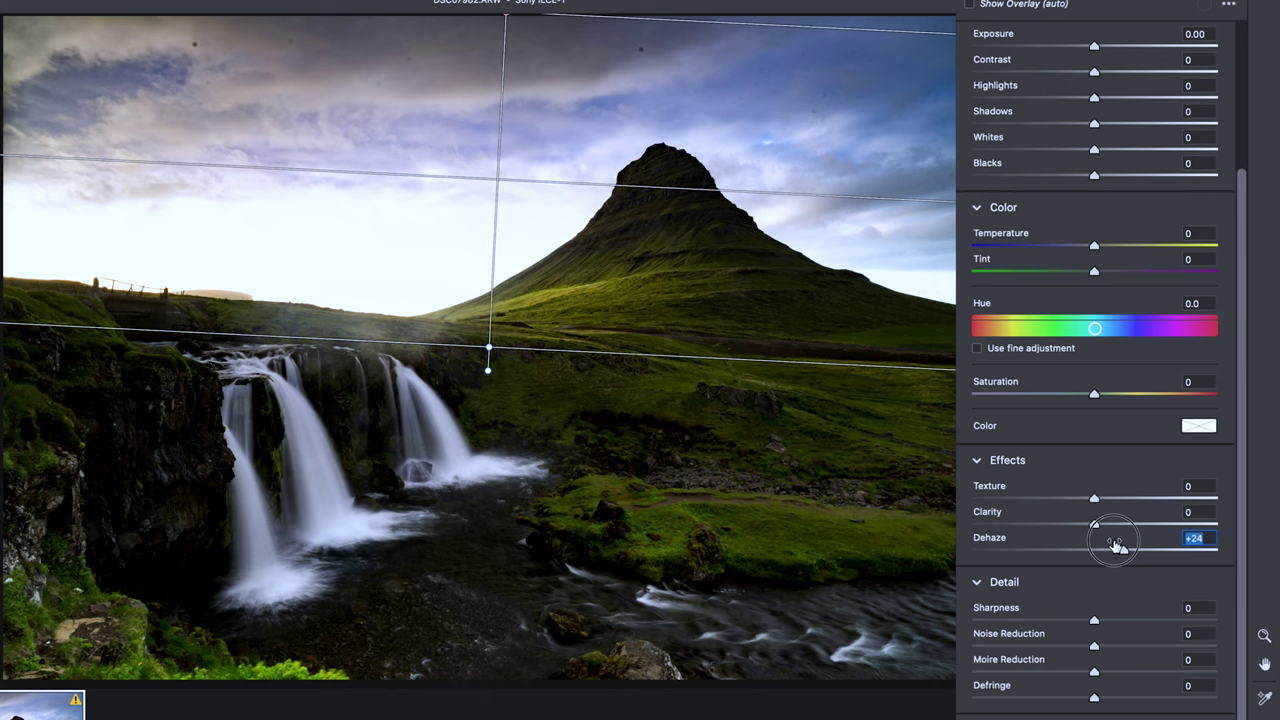
pyautogui.moveTo(1117, 546); pyautogui.dragTo(1117, 546)
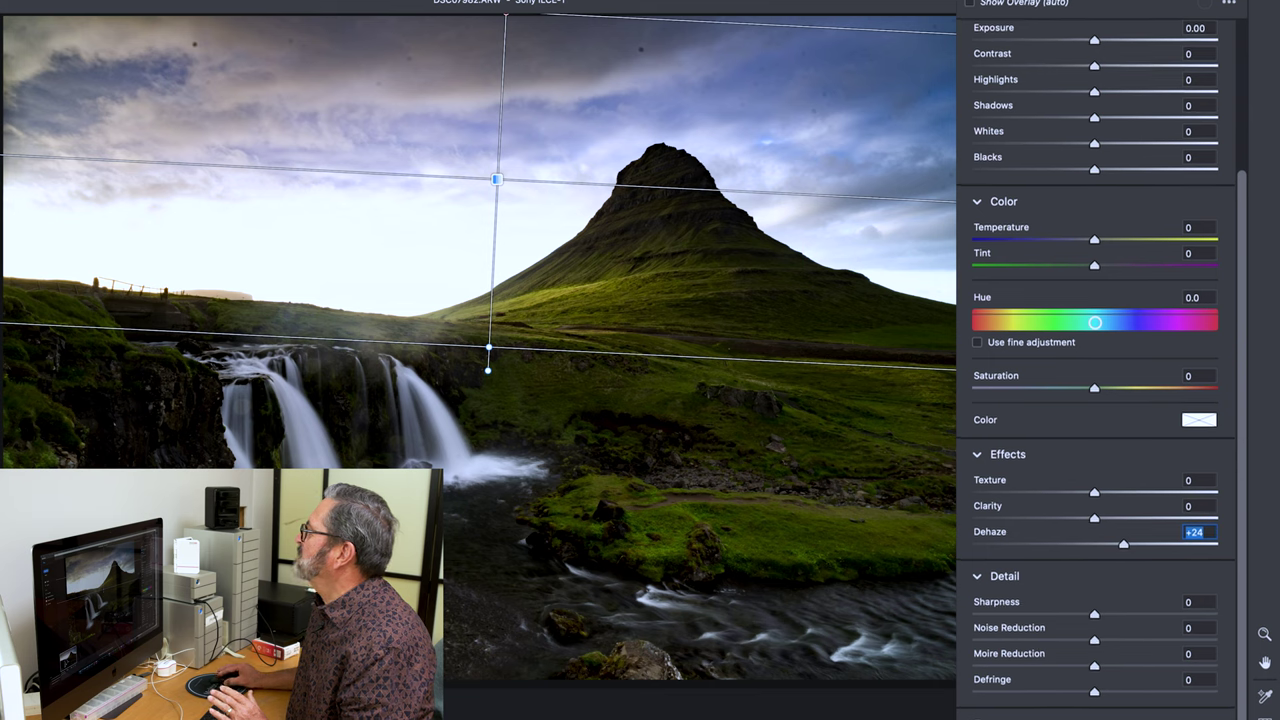
pyautogui.press('\\')
pyautogui.press('\\')
pyautogui.press('\\')
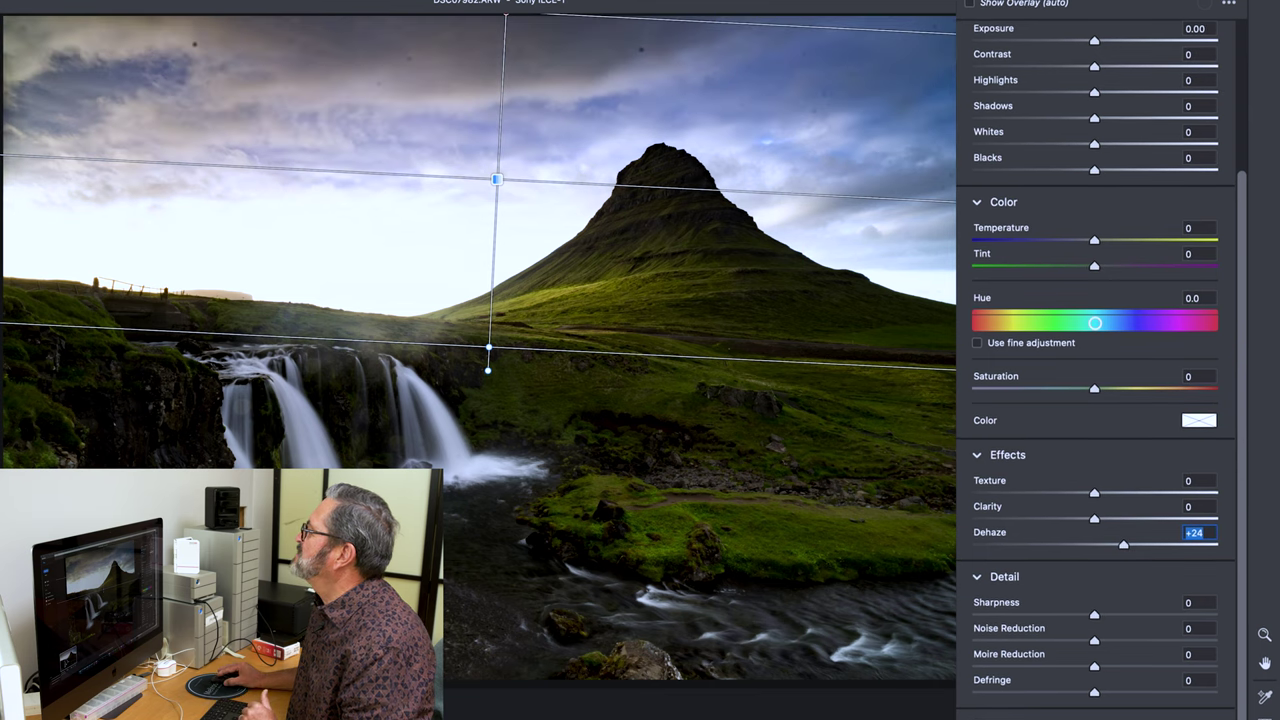
pyautogui.press('\\')
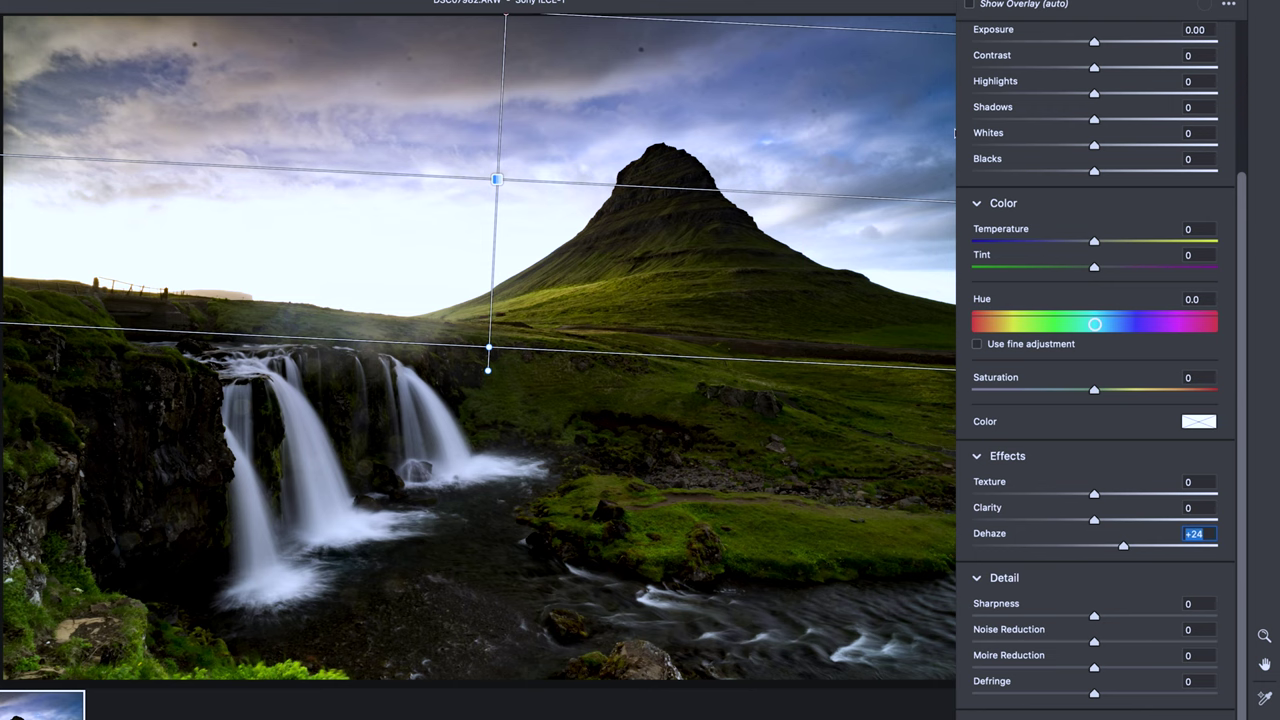
pyautogui.scroll(5, 1146, 105)
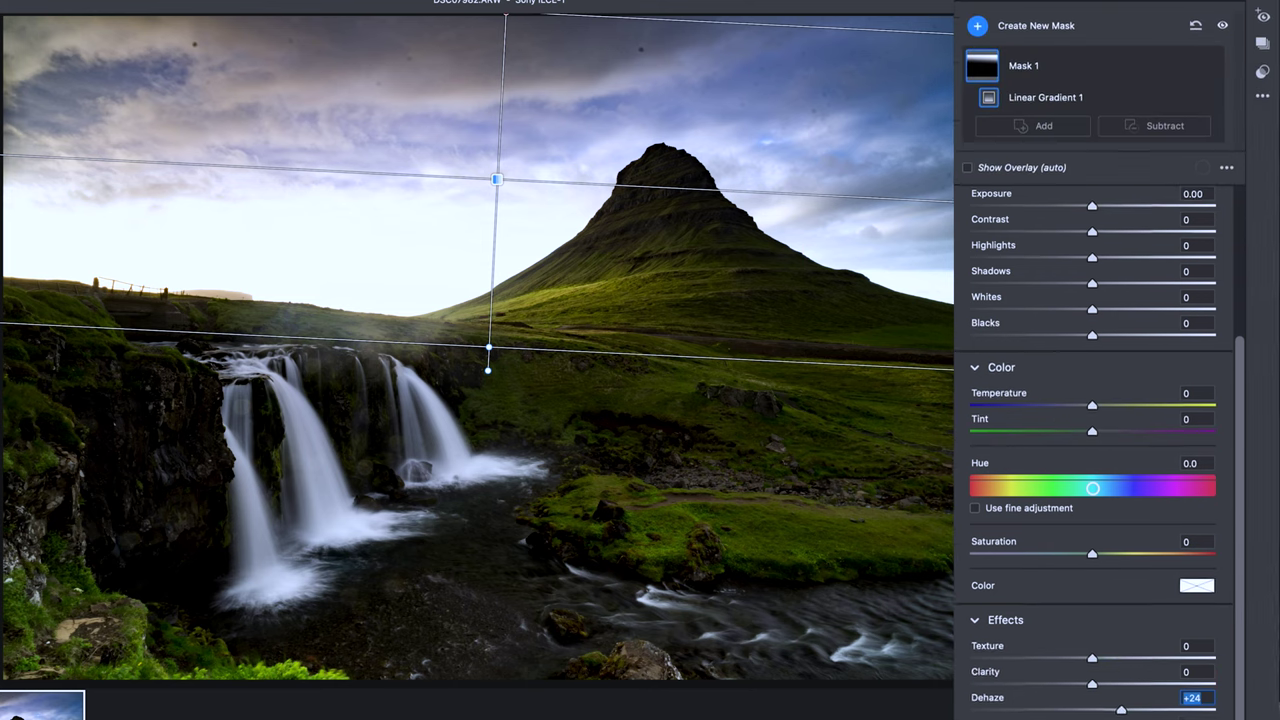
# Step: Leave masking and switch to the Spot Healing tool with a Heal size of 9
pyautogui.click(1264, 17)
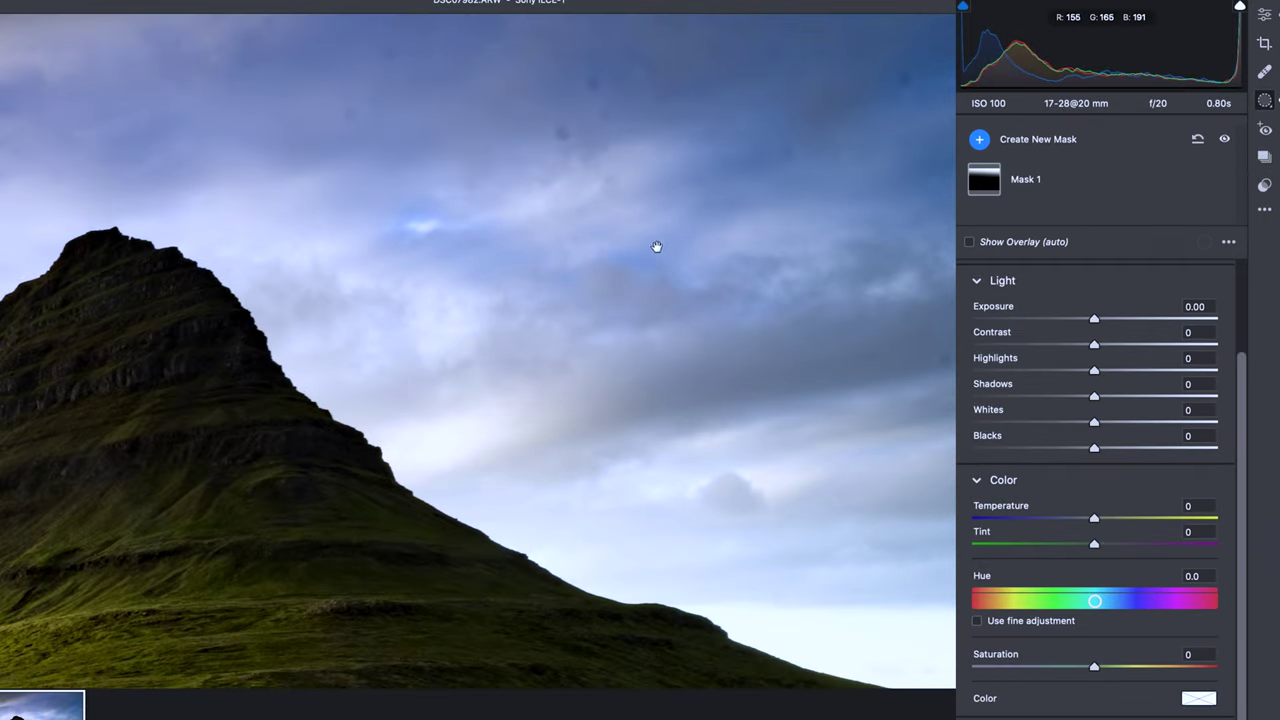
pyautogui.click(1264, 72)
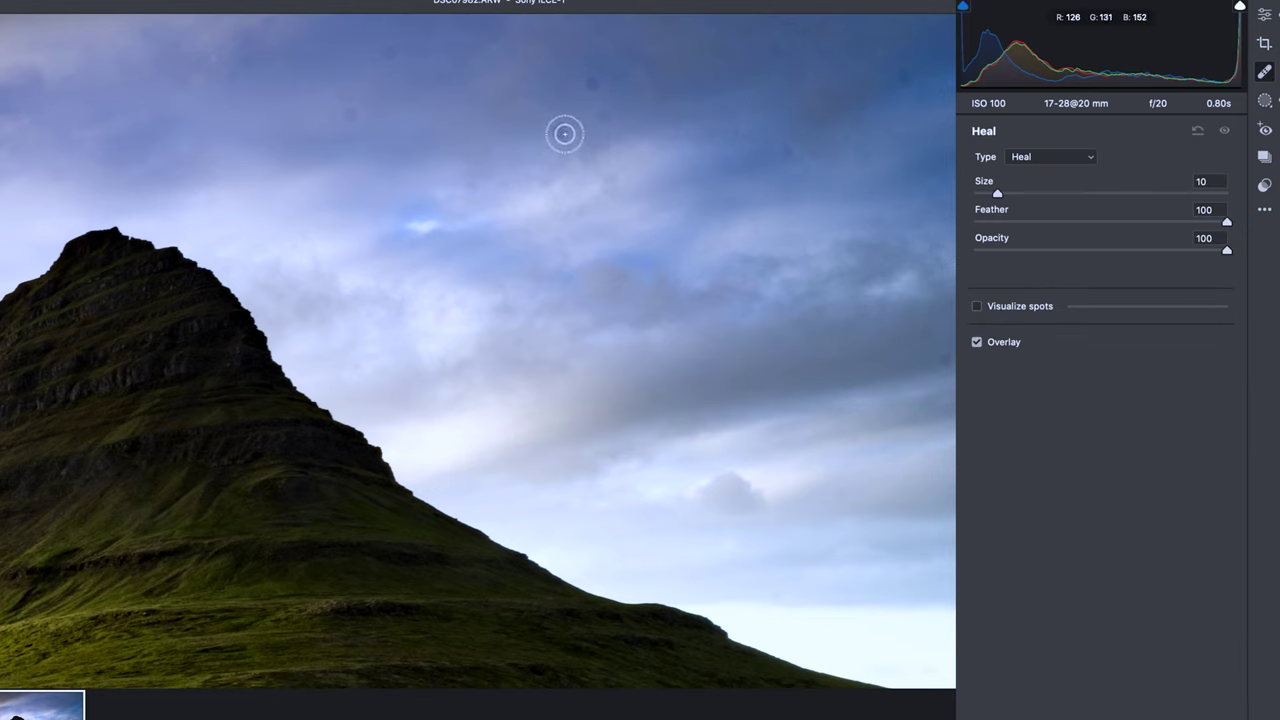
pyautogui.press('[')
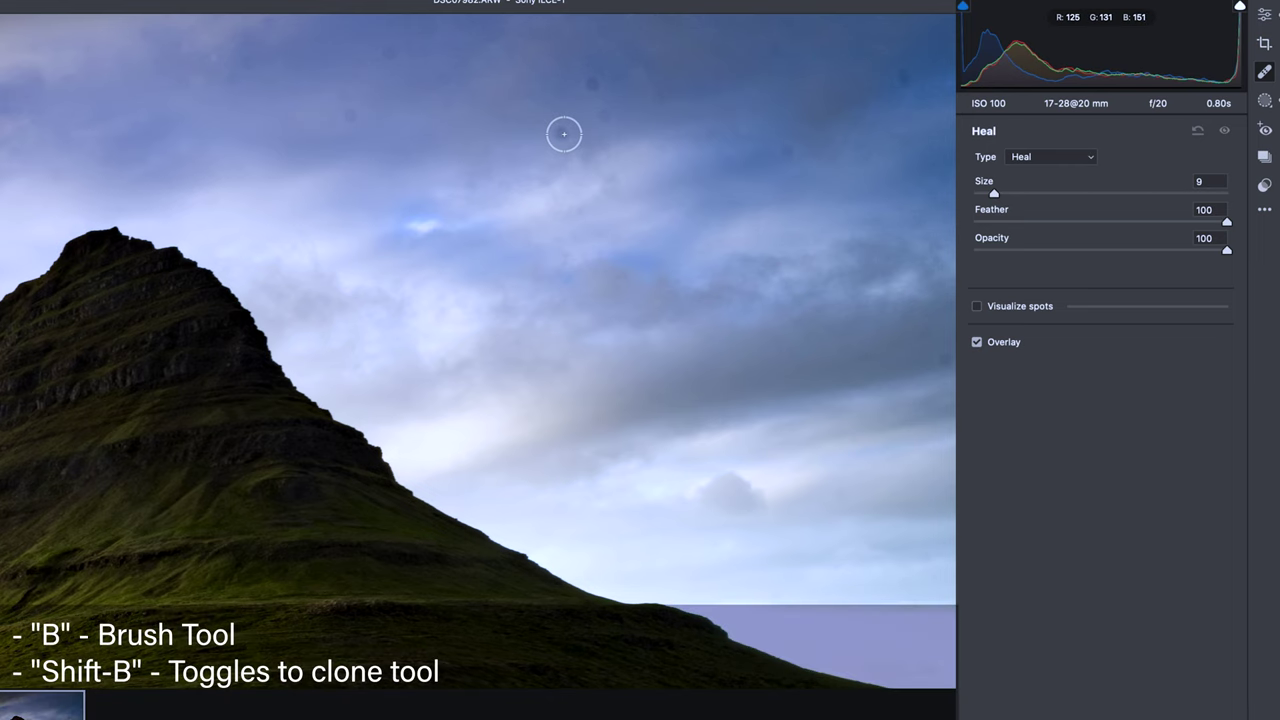
pyautogui.press('b')
pyautogui.press('b')
pyautogui.press('b')
pyautogui.press('b')
pyautogui.press('b')
pyautogui.press('b')
pyautogui.press('b')
pyautogui.press('b')
# Step: Heal five dust spots across the sky, reducing the brush to size 7 partway through
pyautogui.click(564, 133)
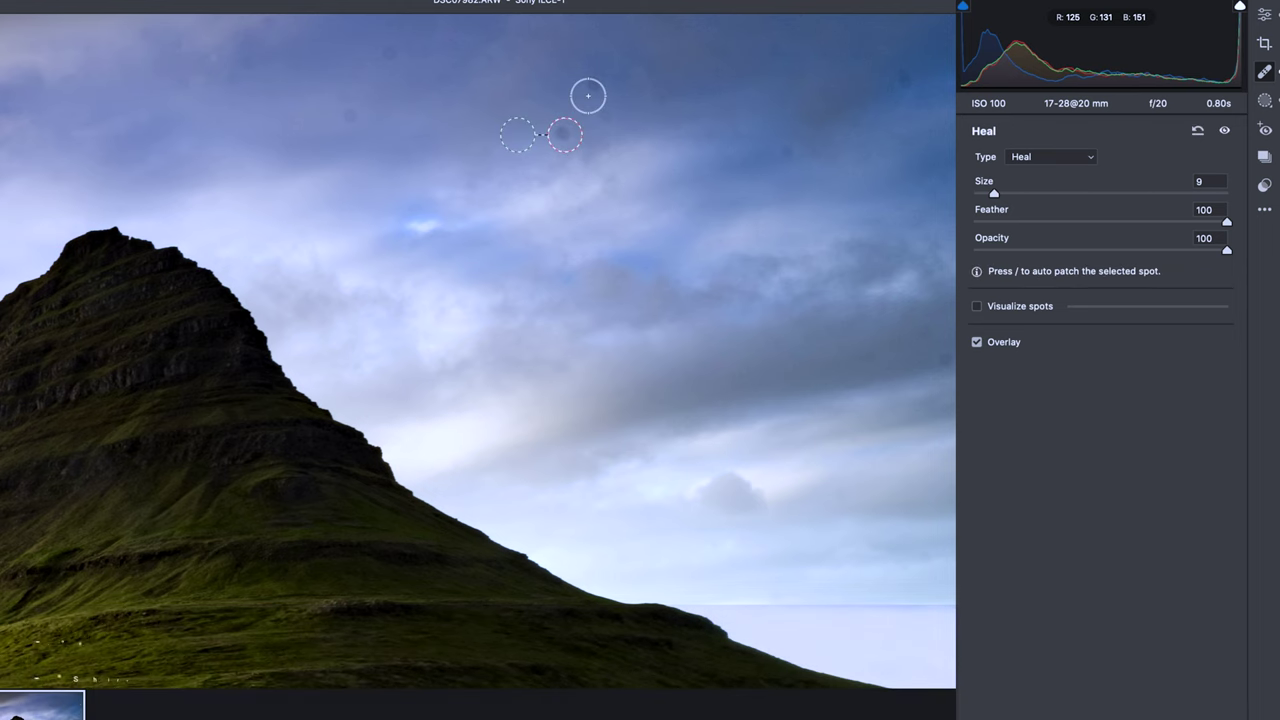
pyautogui.click(591, 87)
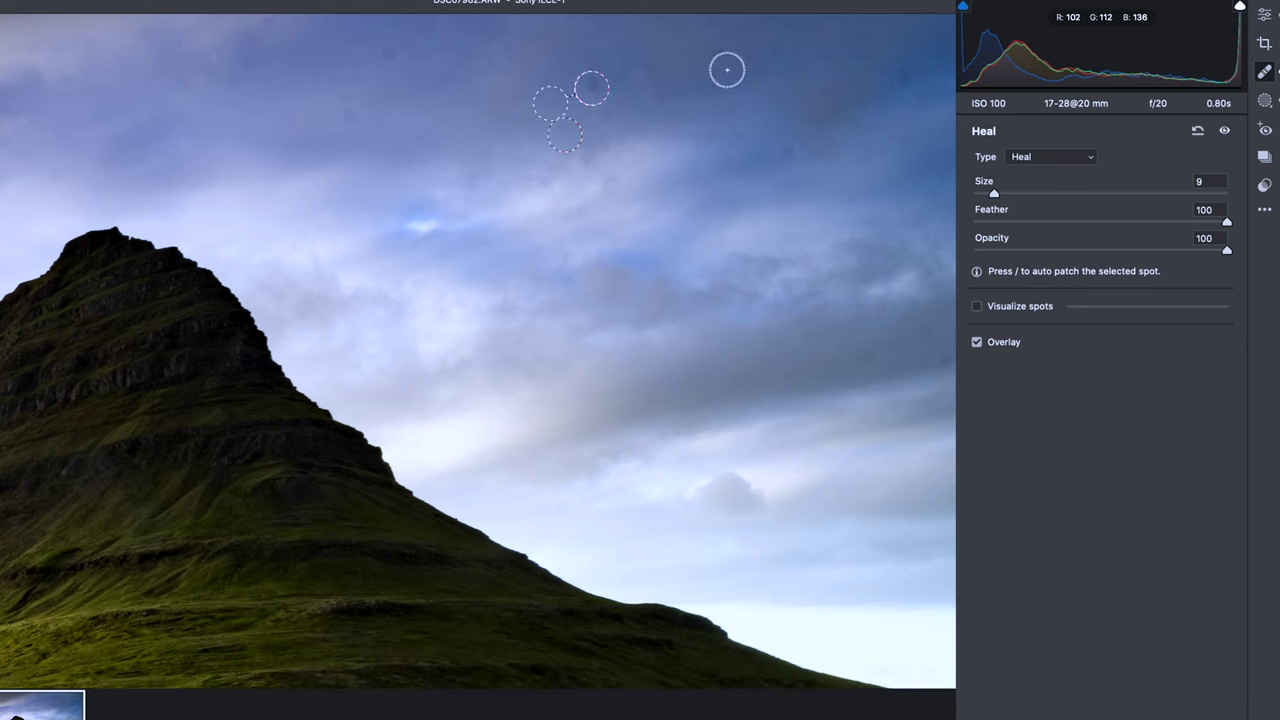
pyautogui.press('[')
pyautogui.press('[')
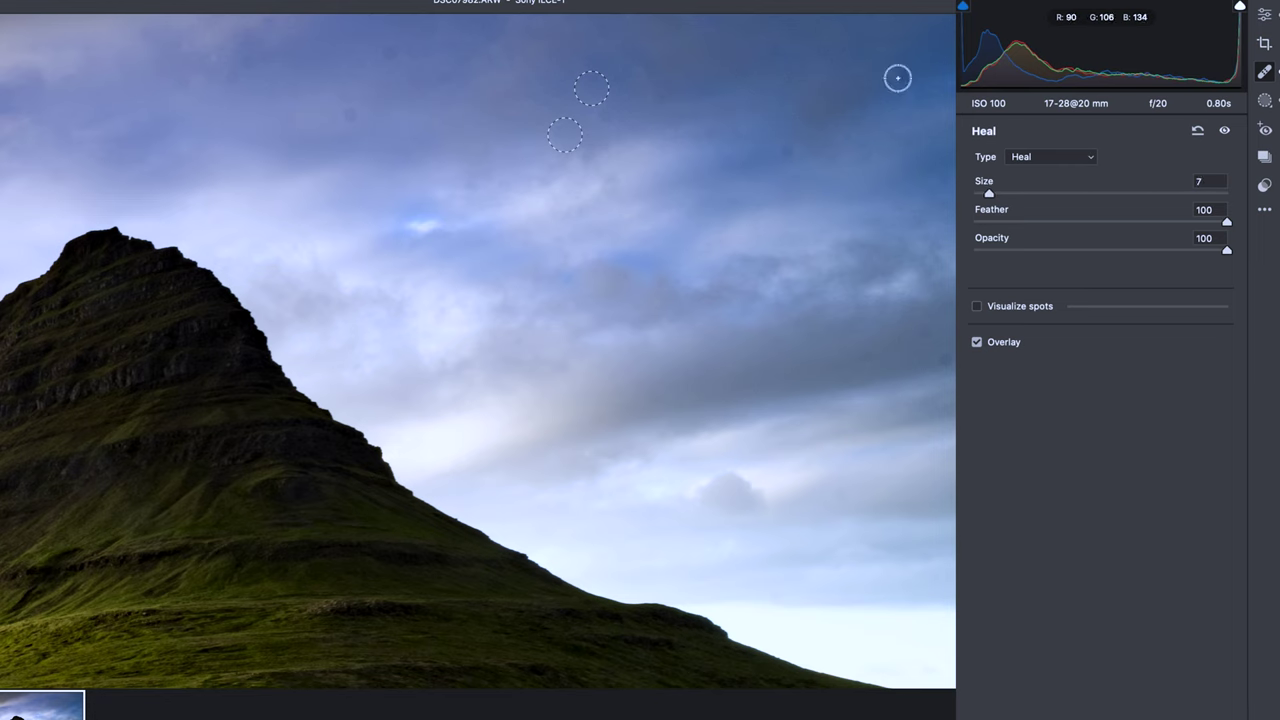
pyautogui.click(906, 79)
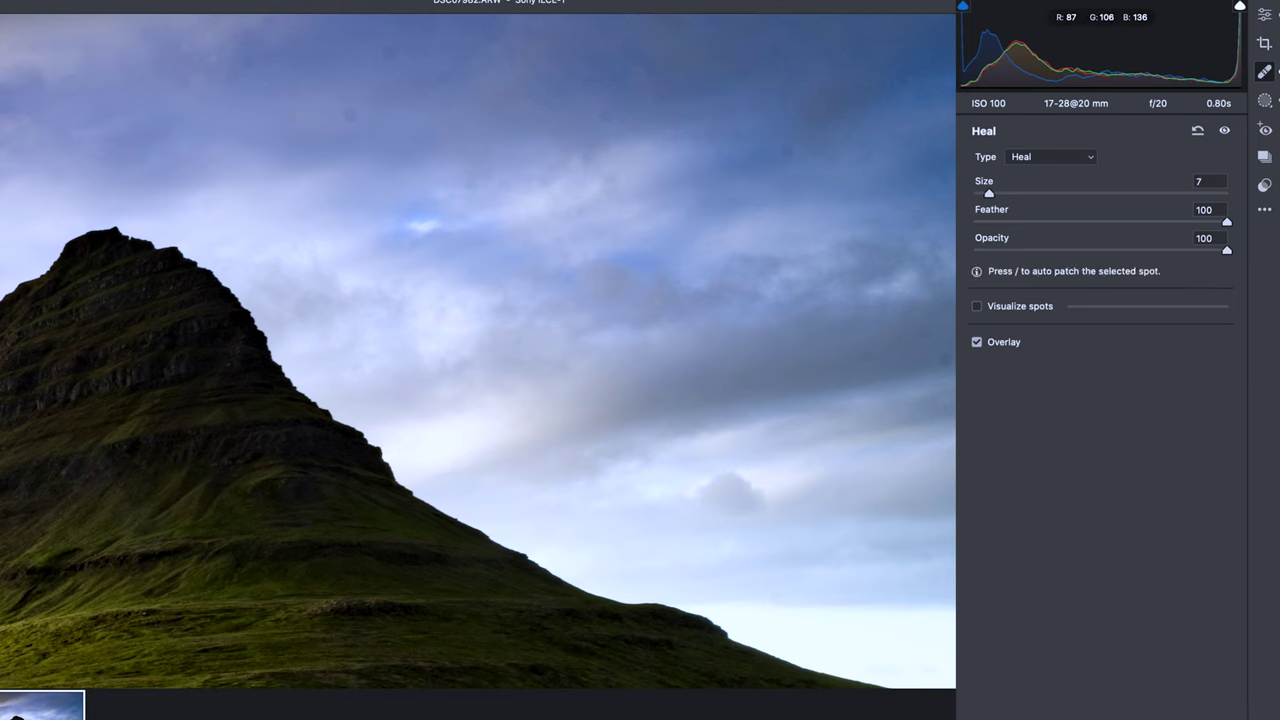
pyautogui.click(918, 363)
pyautogui.click(355, 110)
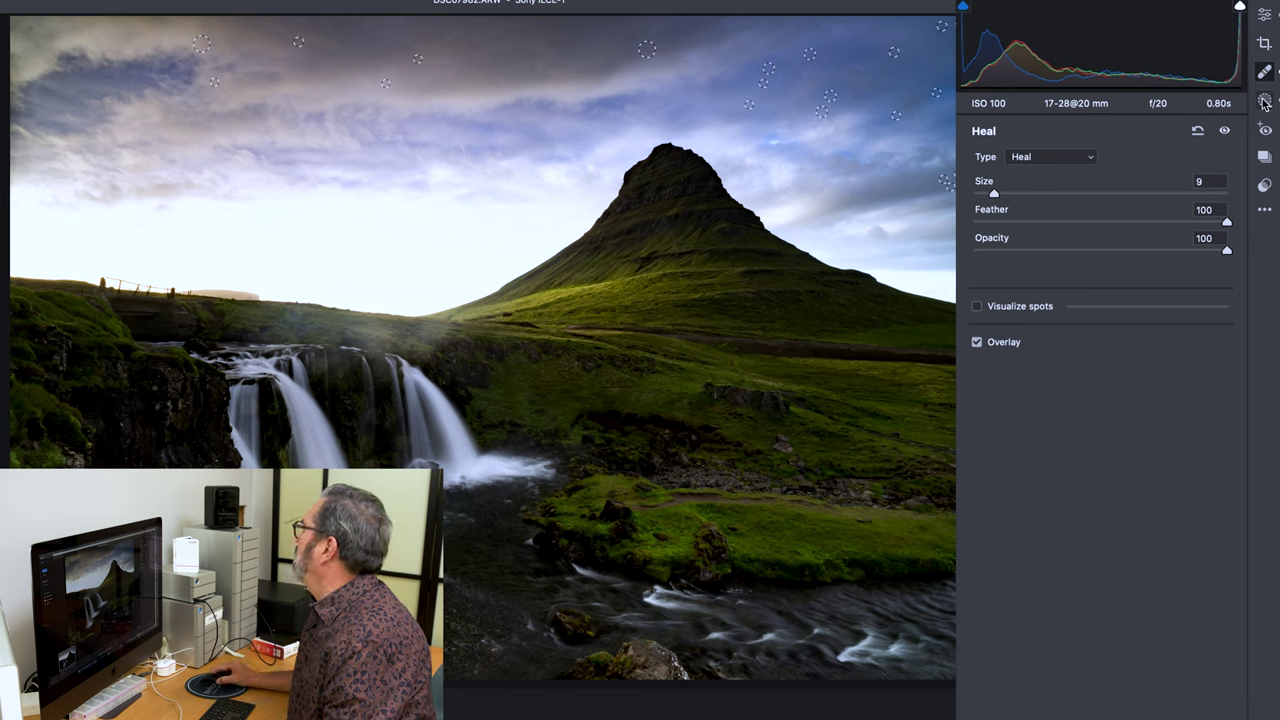
# Step: Create Mask 2 by choosing Select Sky from the Create New Mask list
pyautogui.click(1265, 104)
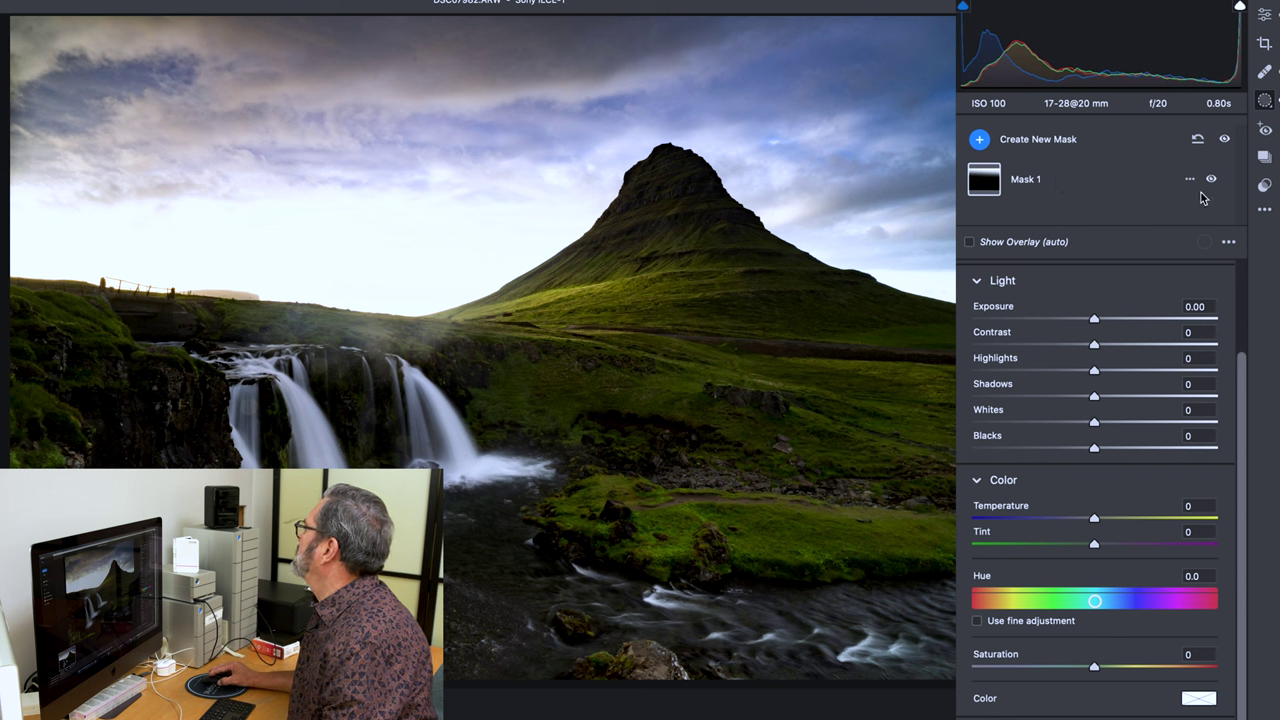
pyautogui.click(979, 140)
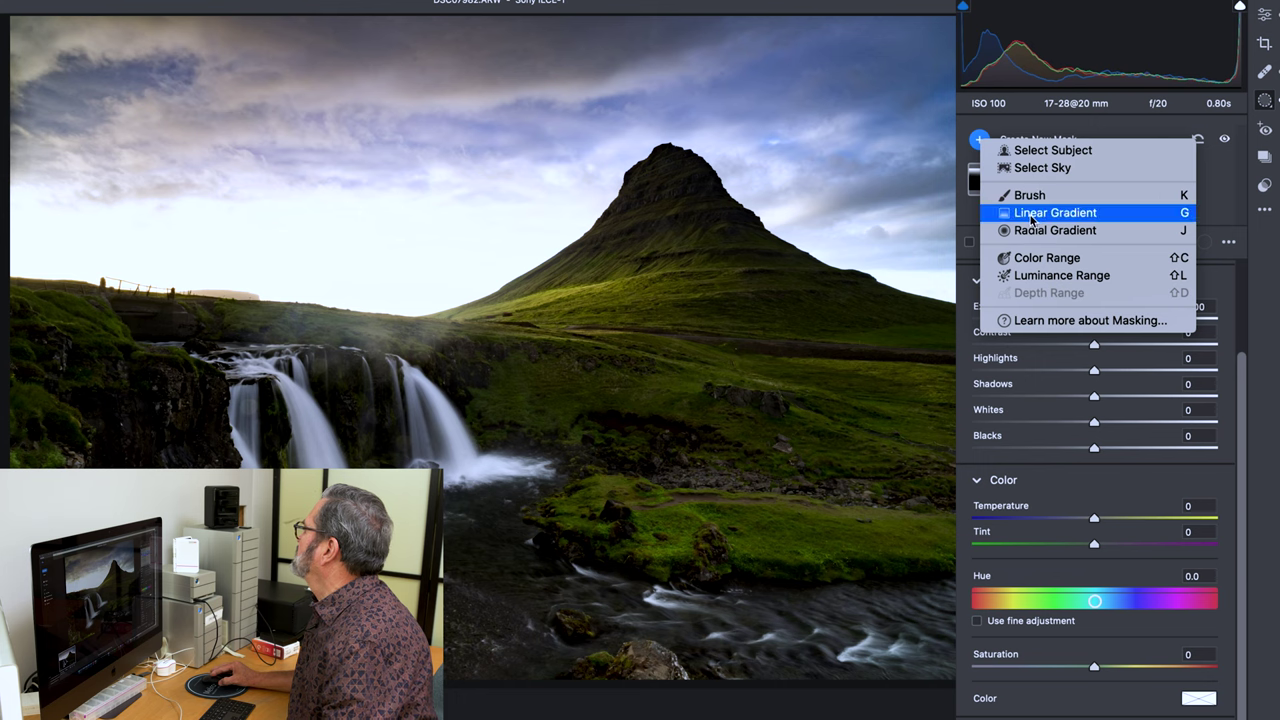
pyautogui.click(1032, 169)
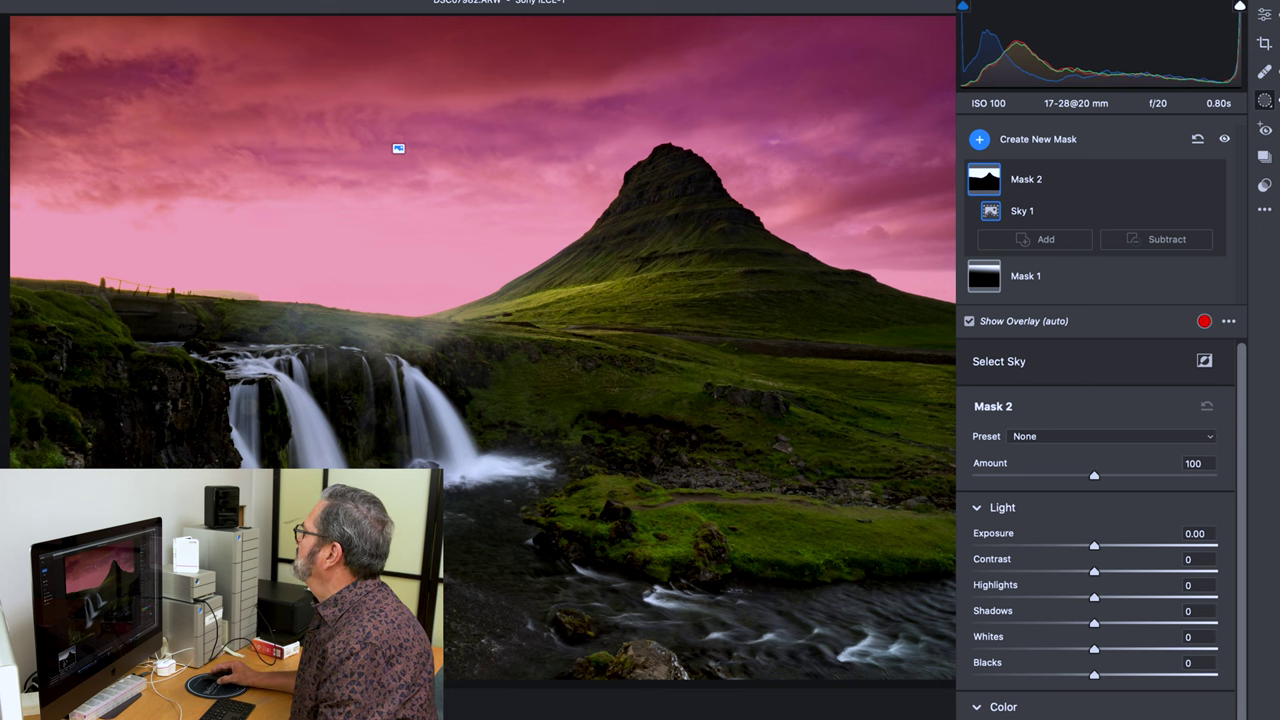
# Step: Use Subtract > Brush on Mask 2 to paint out the upper-right and upper-left sky
pyautogui.click(1143, 240)
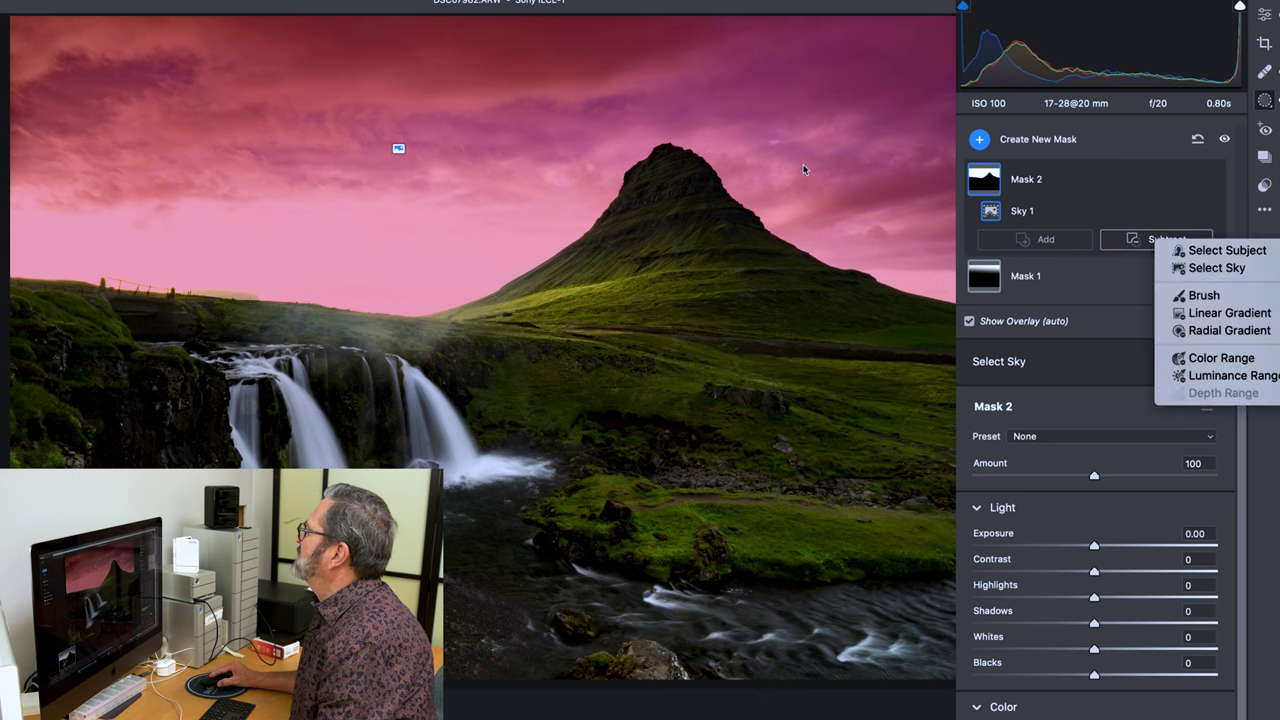
pyautogui.click(1185, 295)
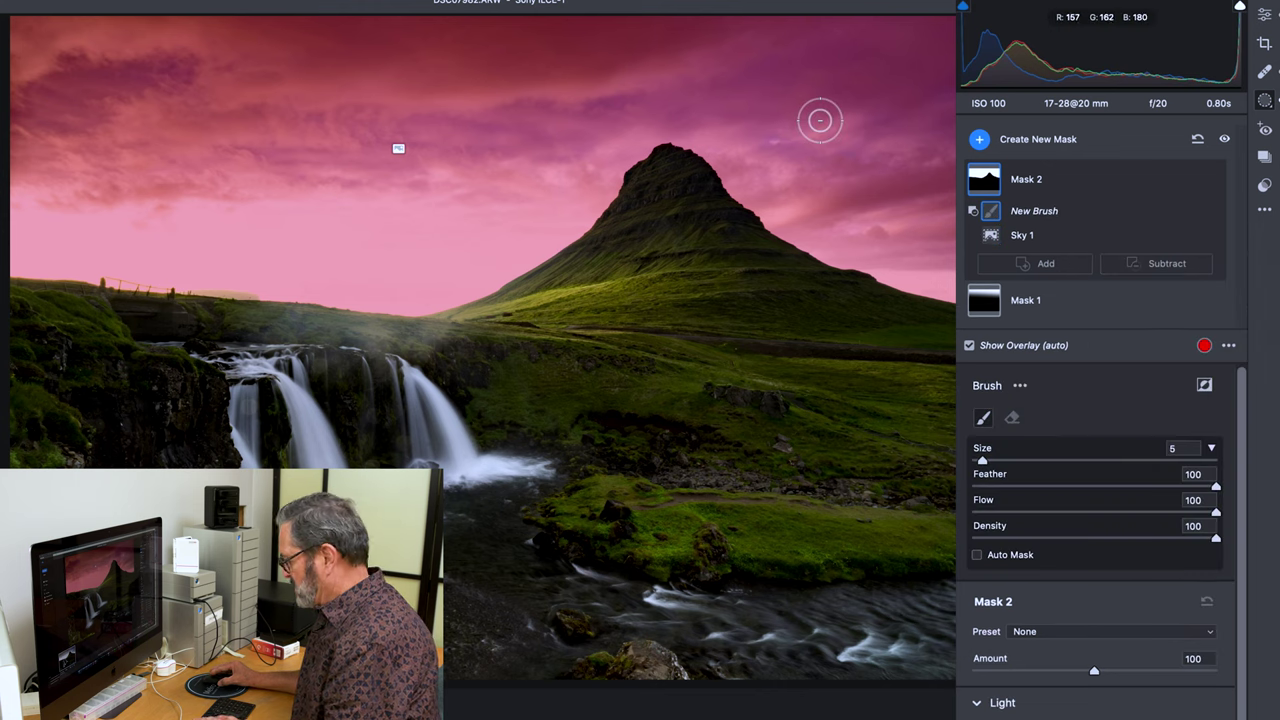
pyautogui.scroll(4, 818, 118)
pyautogui.scroll(1, 805, 60)
pyautogui.moveTo(805, 60)
pyautogui.mouseDown()
pyautogui.moveTo(770, 43)
pyautogui.moveTo(767, 151)
pyautogui.moveTo(917, 275)
pyautogui.moveTo(942, 14)
pyautogui.moveTo(913, 241)
pyautogui.moveTo(865, 61)
pyautogui.moveTo(893, 32)
pyautogui.moveTo(806, 87)
pyautogui.moveTo(908, 183)
pyautogui.moveTo(803, 53)
pyautogui.moveTo(743, 44)
pyautogui.moveTo(684, 66)
pyautogui.moveTo(746, 174)
pyautogui.moveTo(777, 201)
pyautogui.moveTo(682, 32)
pyautogui.moveTo(657, 58)
pyautogui.moveTo(679, 97)
pyautogui.moveTo(602, 131)
pyautogui.moveTo(37, 130)
pyautogui.moveTo(41, 52)
pyautogui.moveTo(96, 42)
pyautogui.moveTo(763, 52)
pyautogui.moveTo(270, 101)
pyautogui.moveTo(81, 67)
pyautogui.moveTo(673, 58)
pyautogui.moveTo(305, 32)
pyautogui.moveTo(603, 165)
pyautogui.moveTo(580, 150)
pyautogui.moveTo(440, 130)
pyautogui.mouseUp()
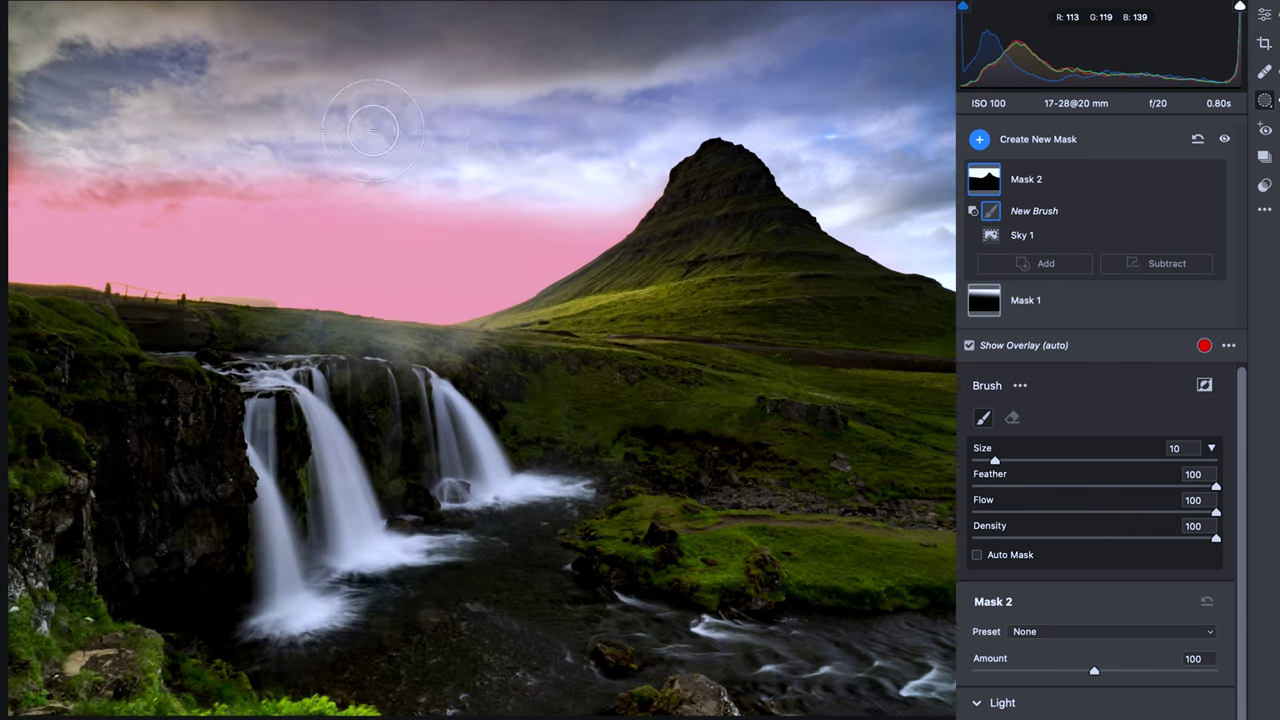
pyautogui.scroll(3, 400, 120)
pyautogui.moveTo(130, 97); pyautogui.dragTo(10, 80)
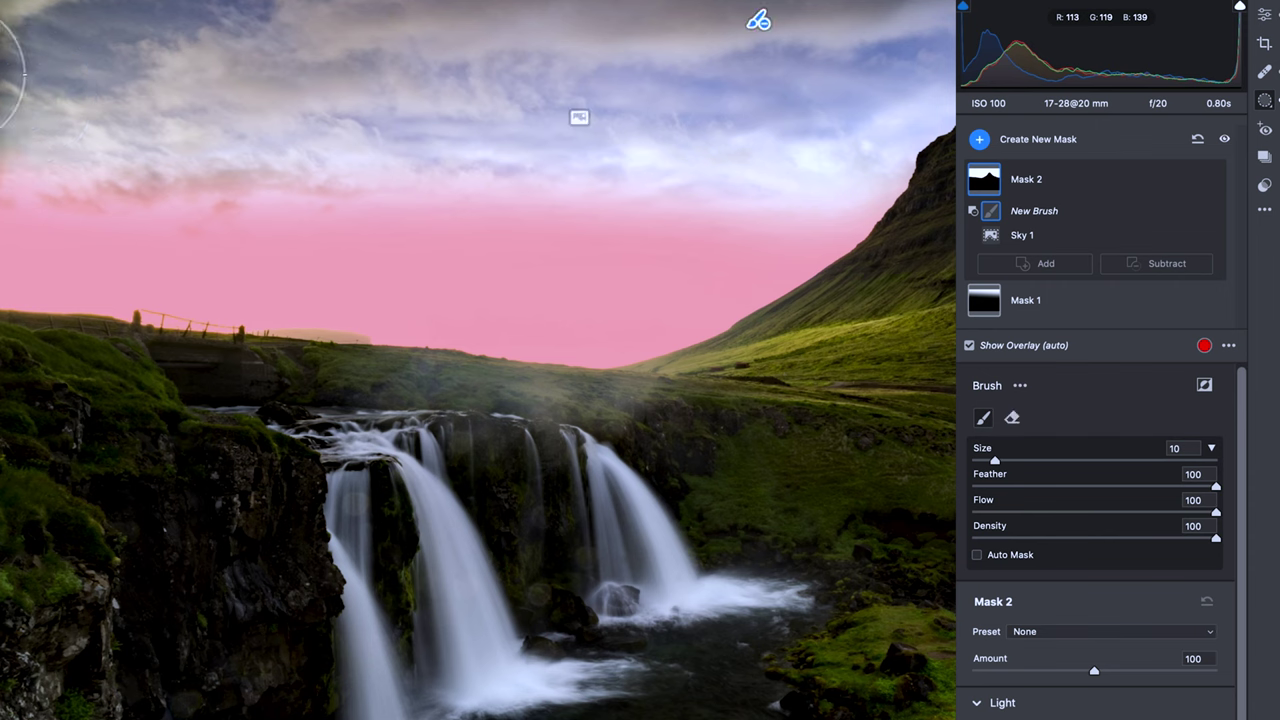
pyautogui.scroll(-5, 1095, 400)
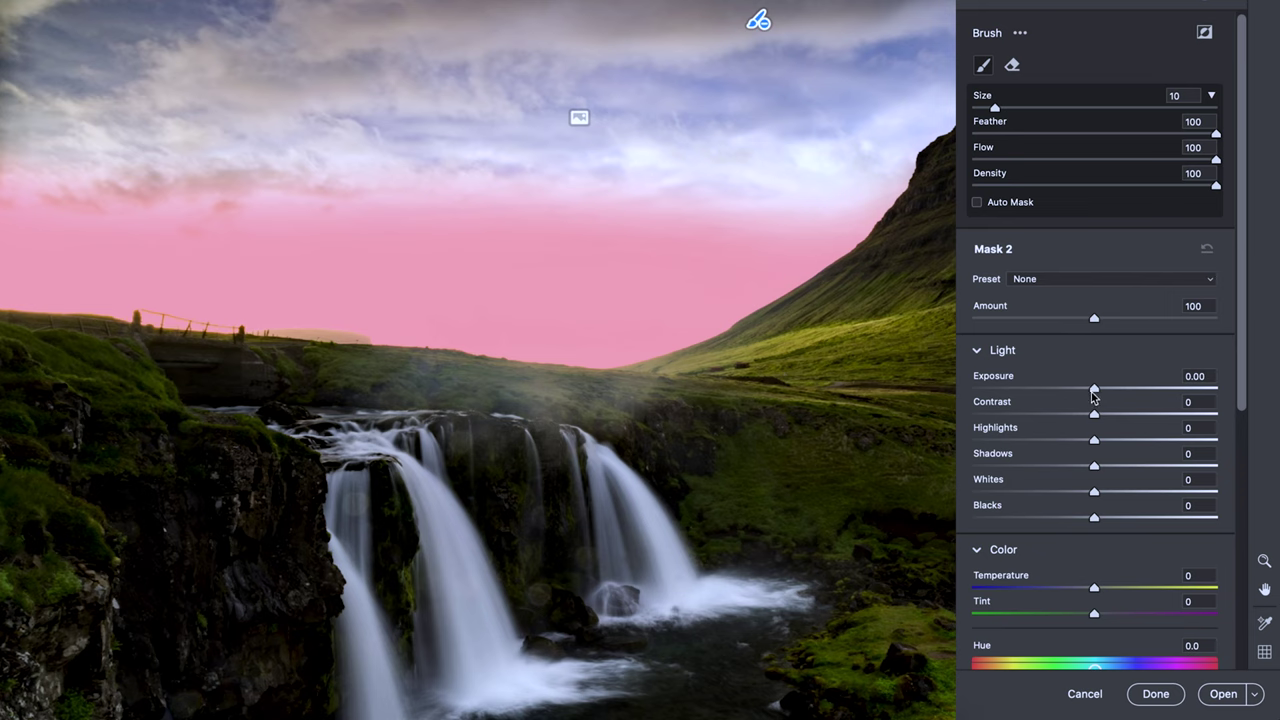
# Step: Set Mask 2 to Exposure about -2.10, Highlights -17 and Dehaze -26 to tone down the horizon sky
pyautogui.moveTo(1093, 397); pyautogui.dragTo(1031, 391)
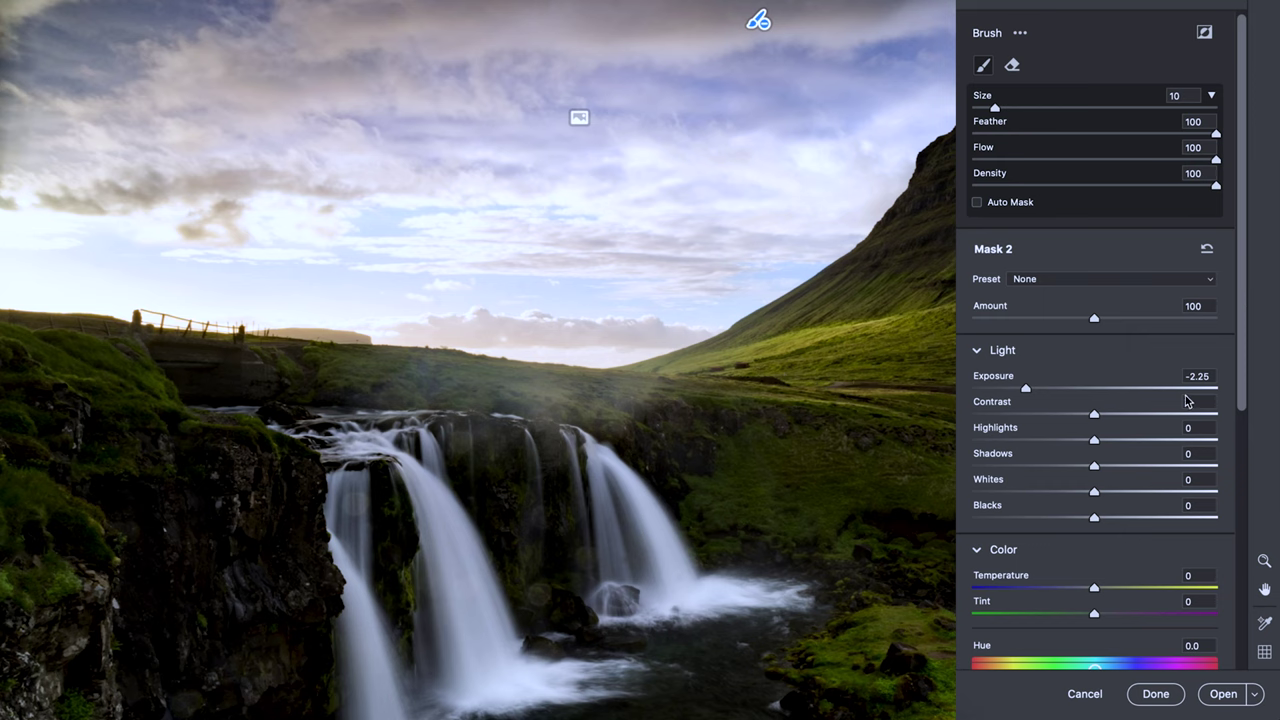
pyautogui.moveTo(1094, 443)
pyautogui.mouseDown()
pyautogui.moveTo(1041, 443)
pyautogui.moveTo(1072, 440)
pyautogui.mouseUp()
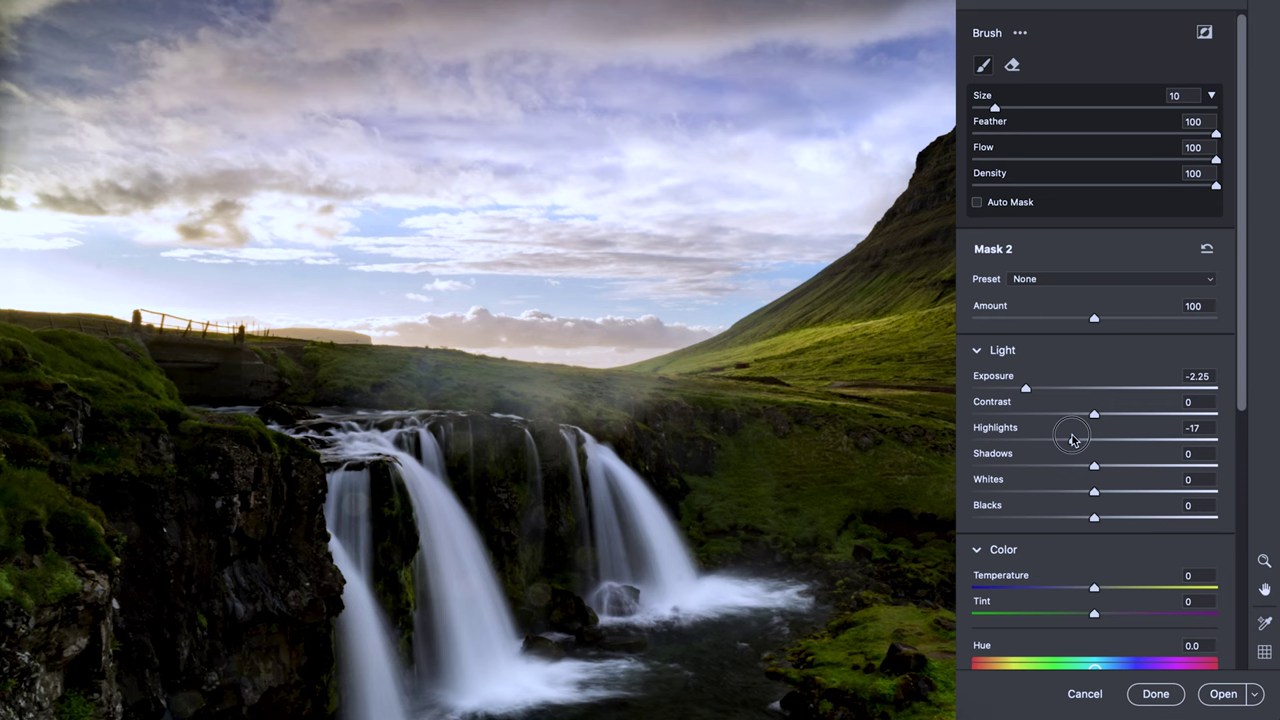
pyautogui.moveTo(1072, 440); pyautogui.dragTo(1072, 438)
pyautogui.scroll(-1, 1072, 438)
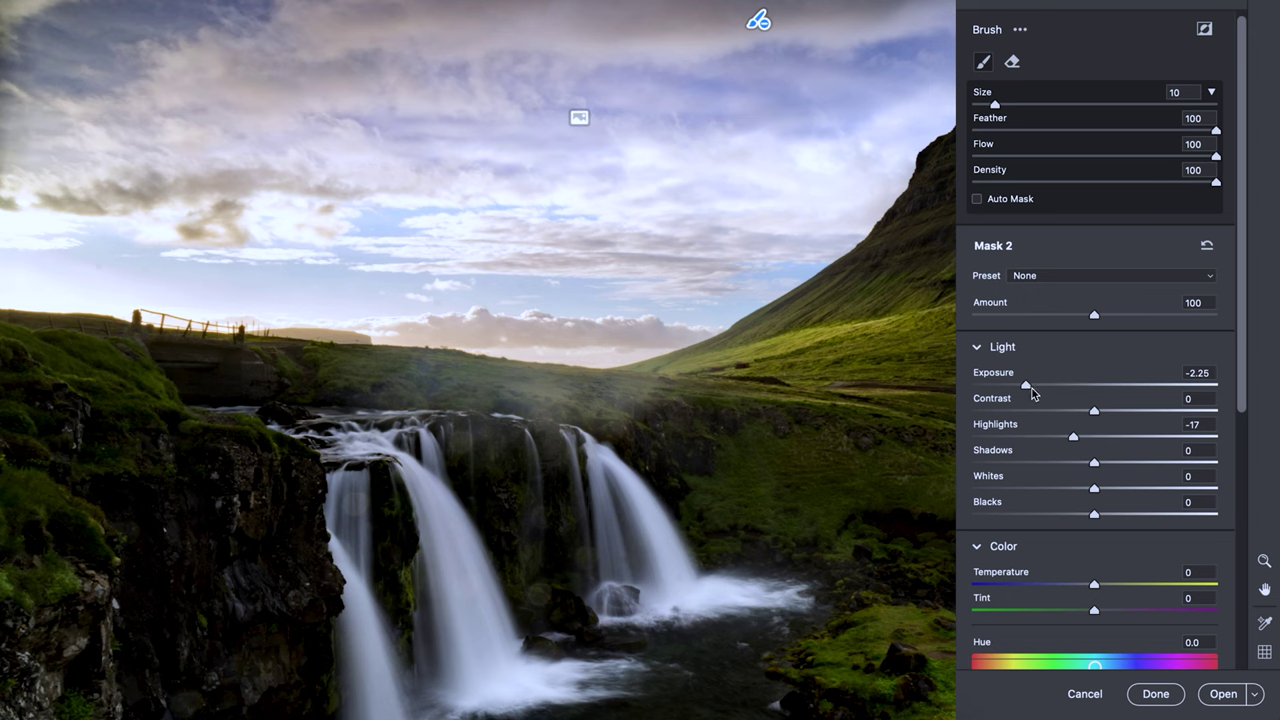
pyautogui.moveTo(1030, 388); pyautogui.dragTo(1034, 391)
pyautogui.moveTo(1031, 385); pyautogui.dragTo(1032, 384)
pyautogui.scroll(-10, 1130, 354)
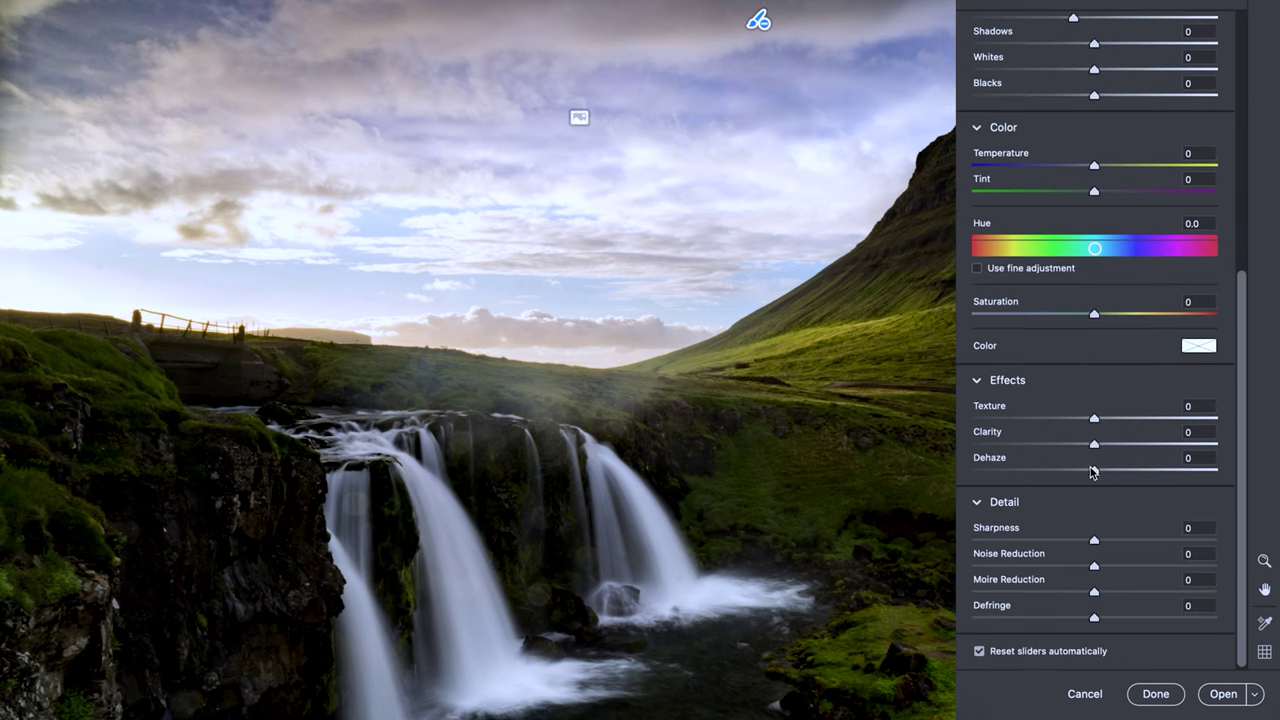
pyautogui.moveTo(1094, 473); pyautogui.dragTo(1059, 469)
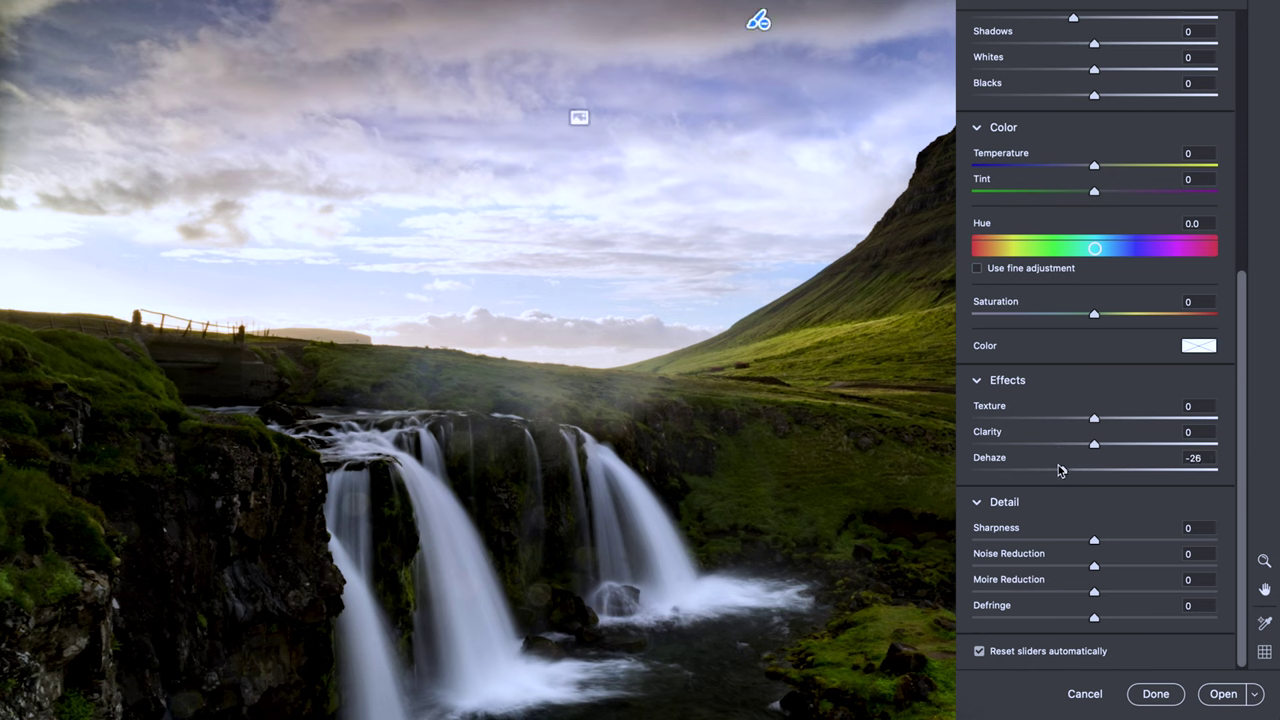
pyautogui.scroll(5, 1064, 467)
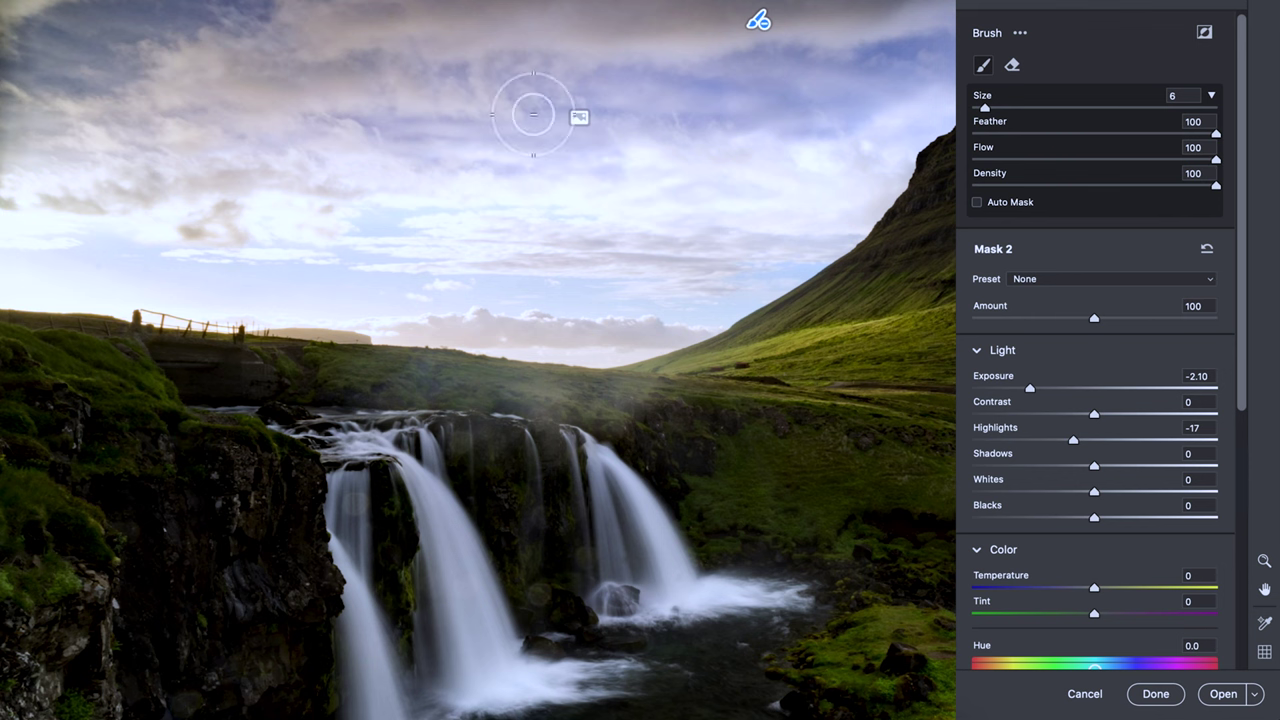
pyautogui.scroll(-5, 1095, 400)
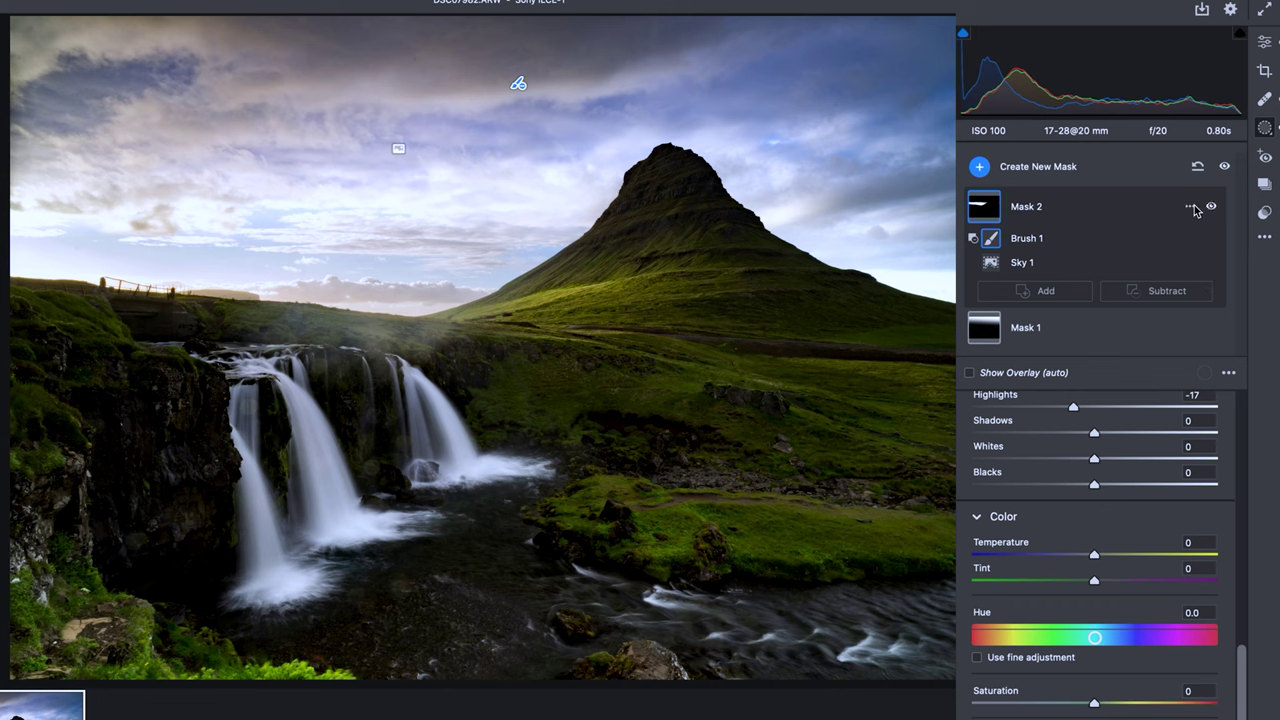
pyautogui.click(979, 167)
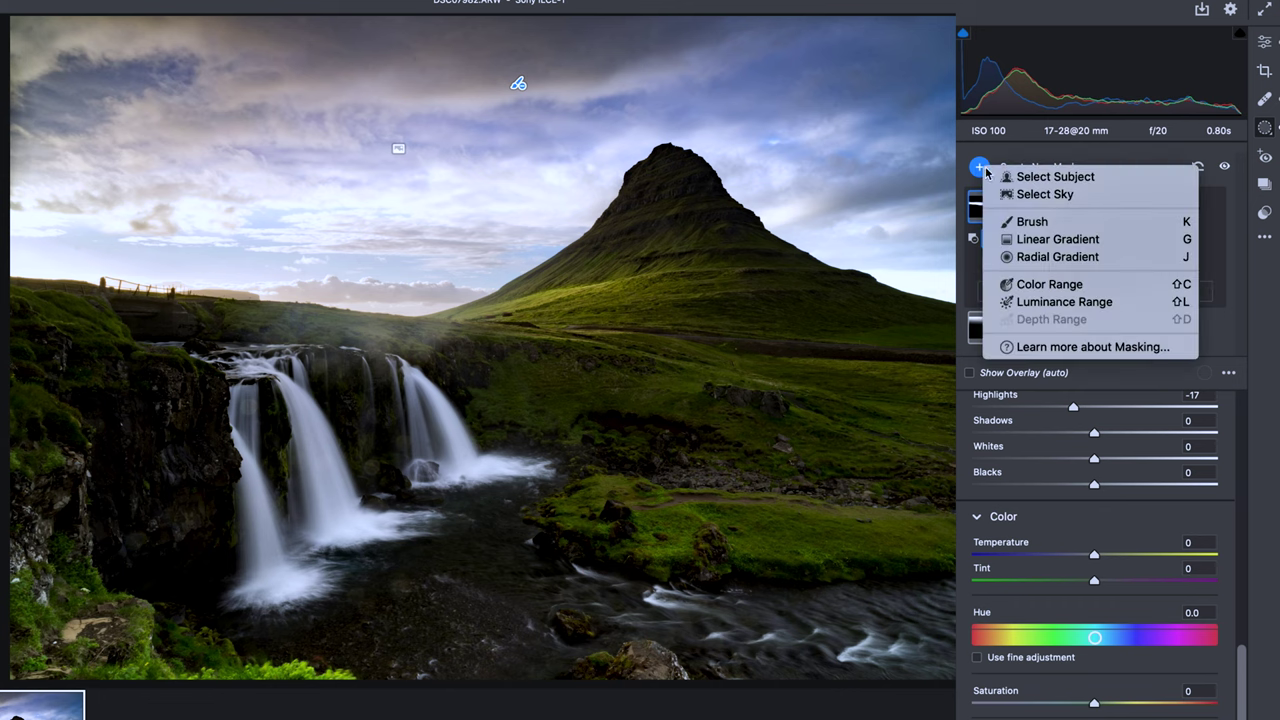
# Step: Create Mask 3 with Select Sky, brush out all but a small left patch, and lower its Exposure to -0.60
pyautogui.click(1049, 196)
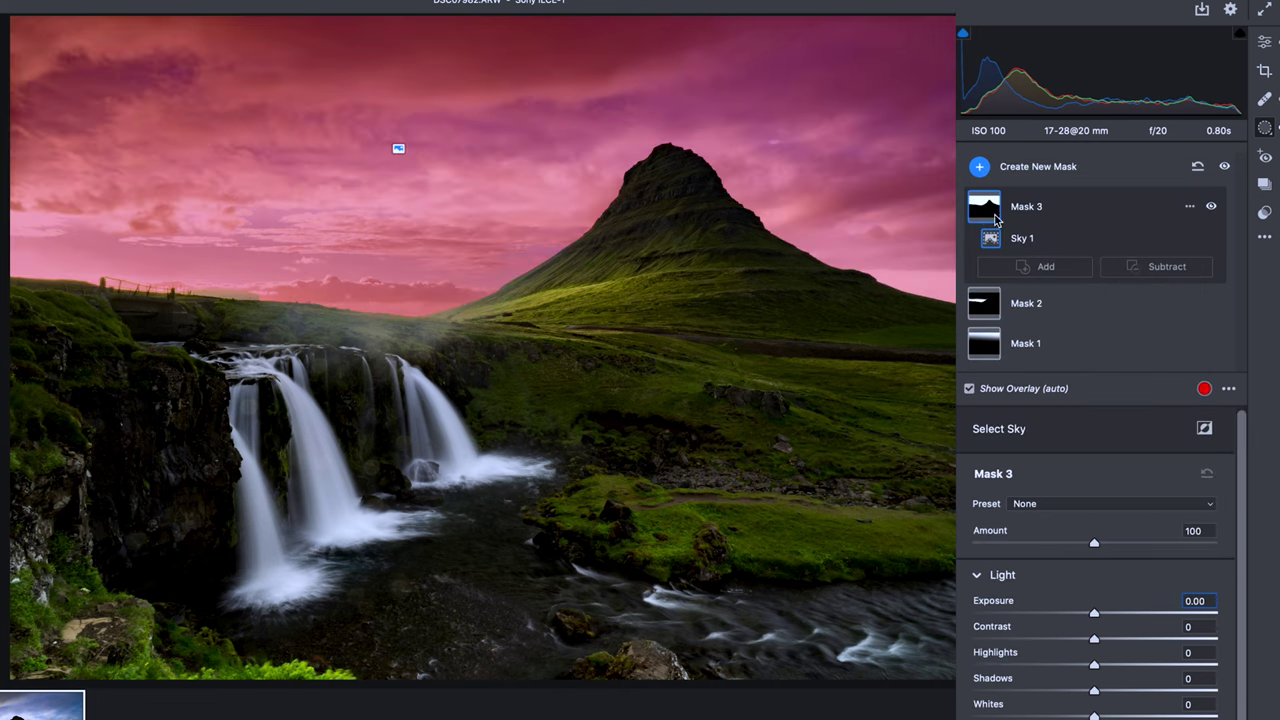
pyautogui.click(1162, 270)
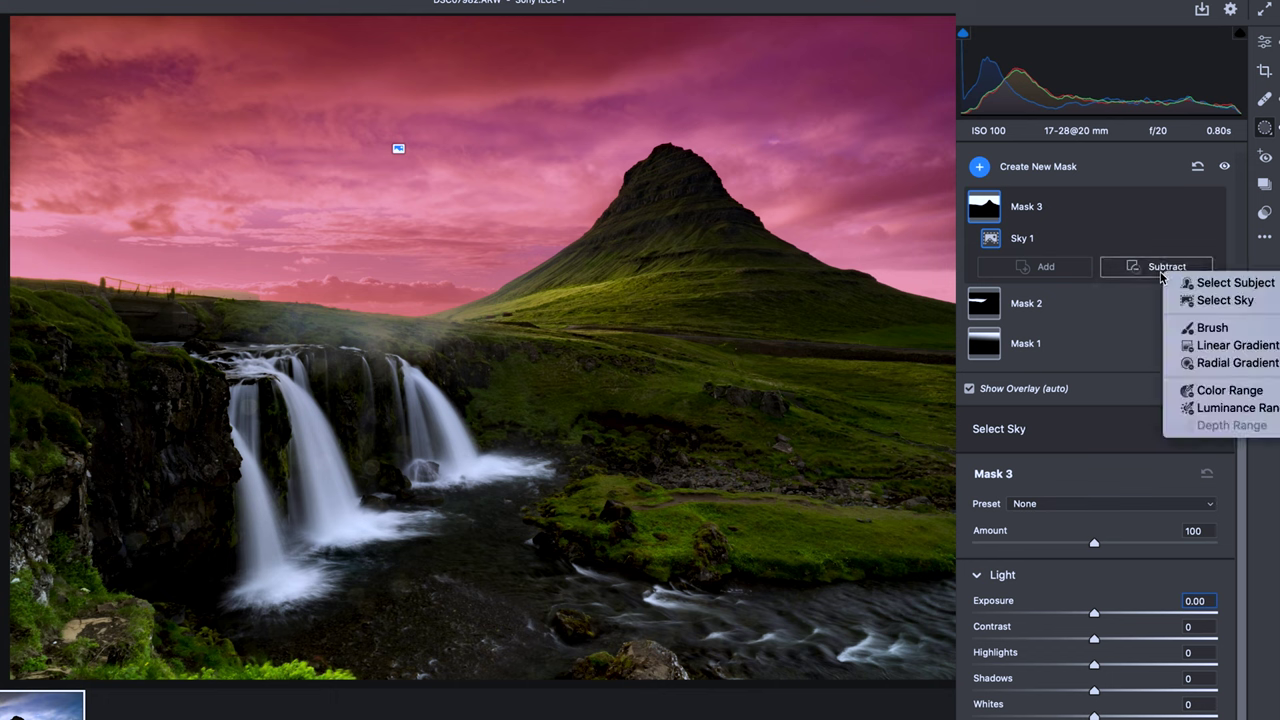
pyautogui.click(1200, 328)
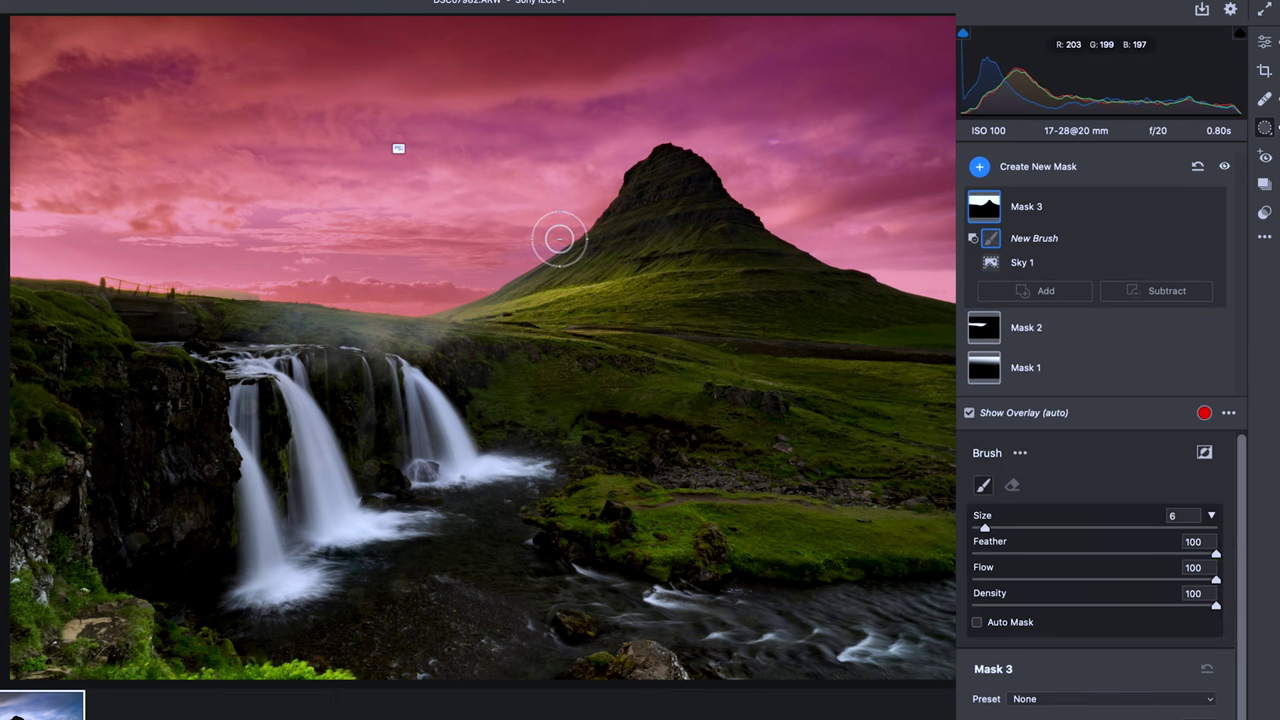
pyautogui.moveTo(563, 237)
pyautogui.mouseDown()
pyautogui.moveTo(423, 220)
pyautogui.moveTo(786, 181)
pyautogui.moveTo(940, 185)
pyautogui.mouseUp()
pyautogui.moveTo(920, 265)
pyautogui.mouseDown()
pyautogui.moveTo(850, 255)
pyautogui.moveTo(862, 200)
pyautogui.moveTo(903, 171)
pyautogui.moveTo(688, 111)
pyautogui.moveTo(894, 149)
pyautogui.moveTo(945, 65)
pyautogui.moveTo(840, 35)
pyautogui.moveTo(429, 49)
pyautogui.moveTo(606, 214)
pyautogui.moveTo(43, 106)
pyautogui.moveTo(394, 155)
pyautogui.moveTo(337, 283)
pyautogui.moveTo(416, 249)
pyautogui.moveTo(265, 295)
pyautogui.moveTo(235, 240)
pyautogui.moveTo(20, 165)
pyautogui.moveTo(202, 264)
pyautogui.moveTo(20, 248)
pyautogui.mouseUp()
pyautogui.hotkey('ctrl', '+')
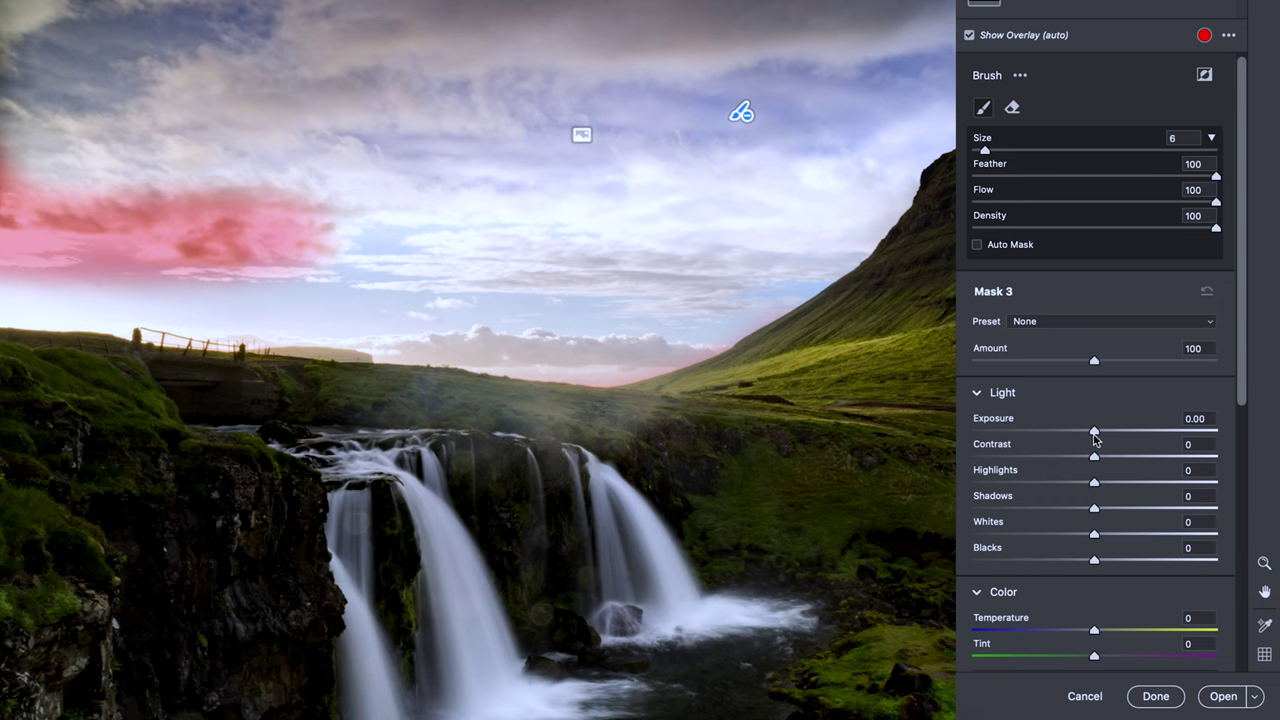
pyautogui.moveTo(1094, 432); pyautogui.dragTo(1078, 440)
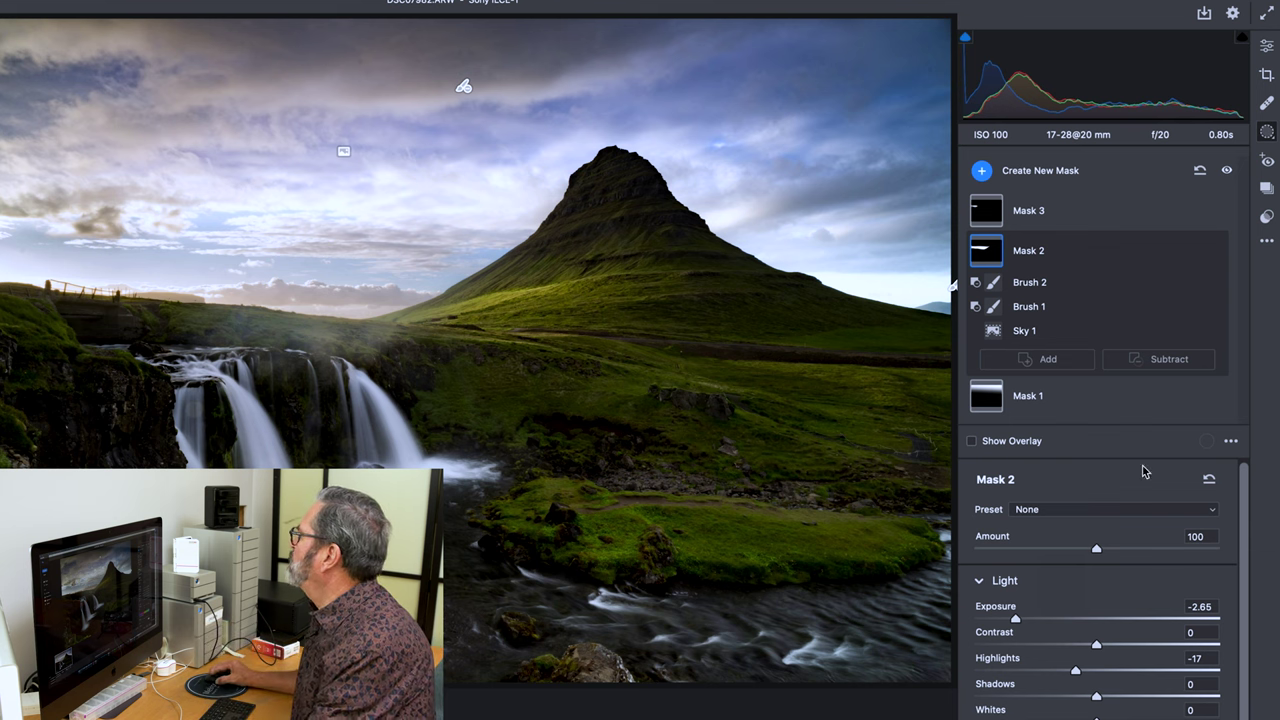
# Step: Turn on Show Overlay and select Mask 1, the gradient sky mask, for editing
pyautogui.click(971, 441)
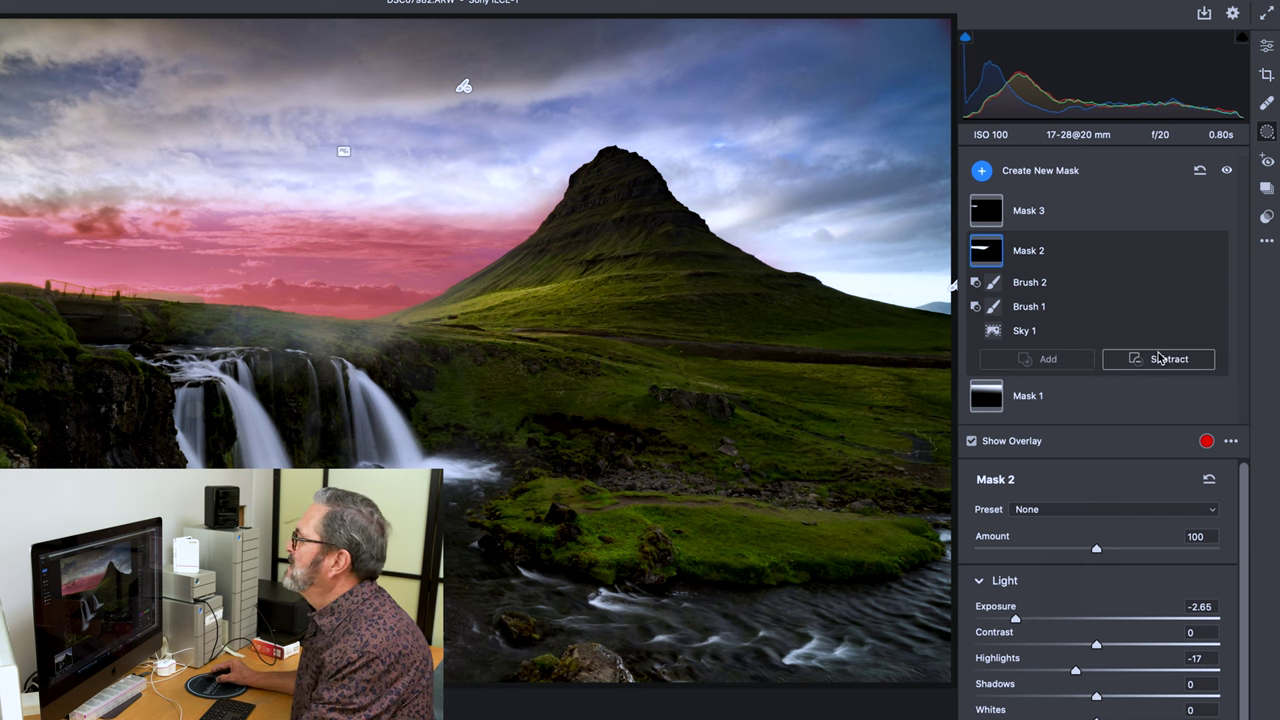
pyautogui.click(1040, 212)
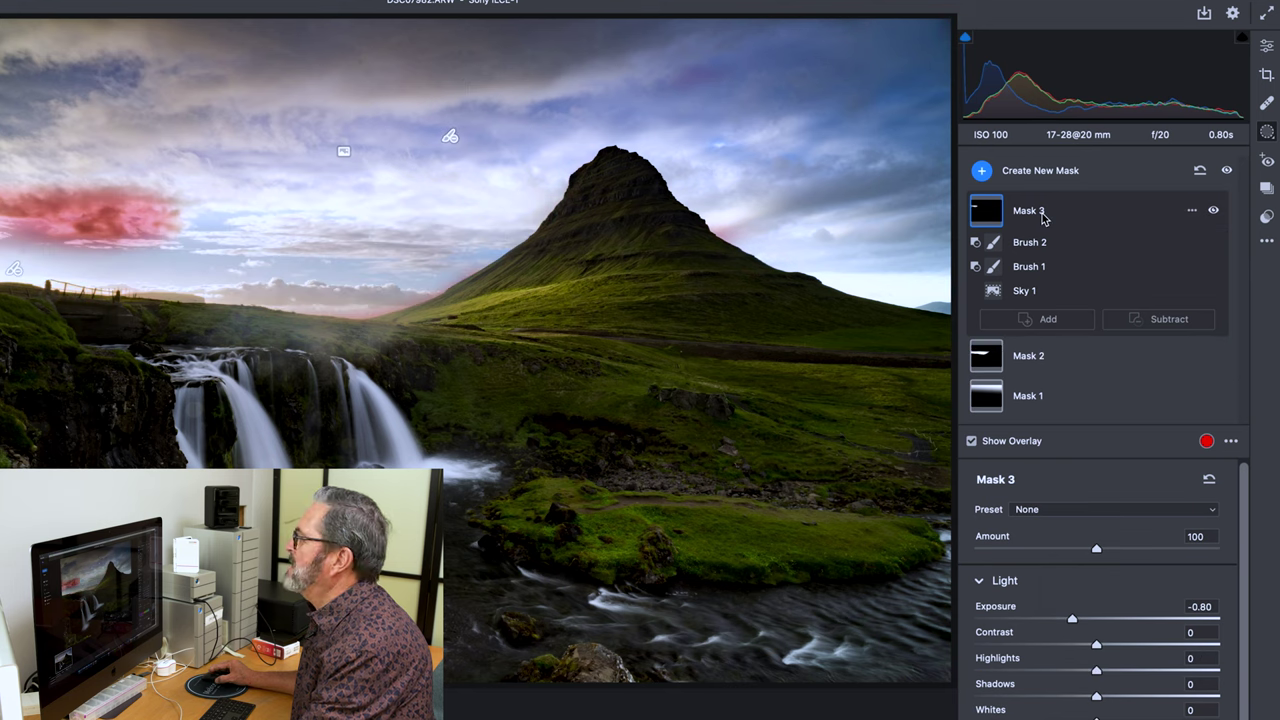
pyautogui.click(1024, 399)
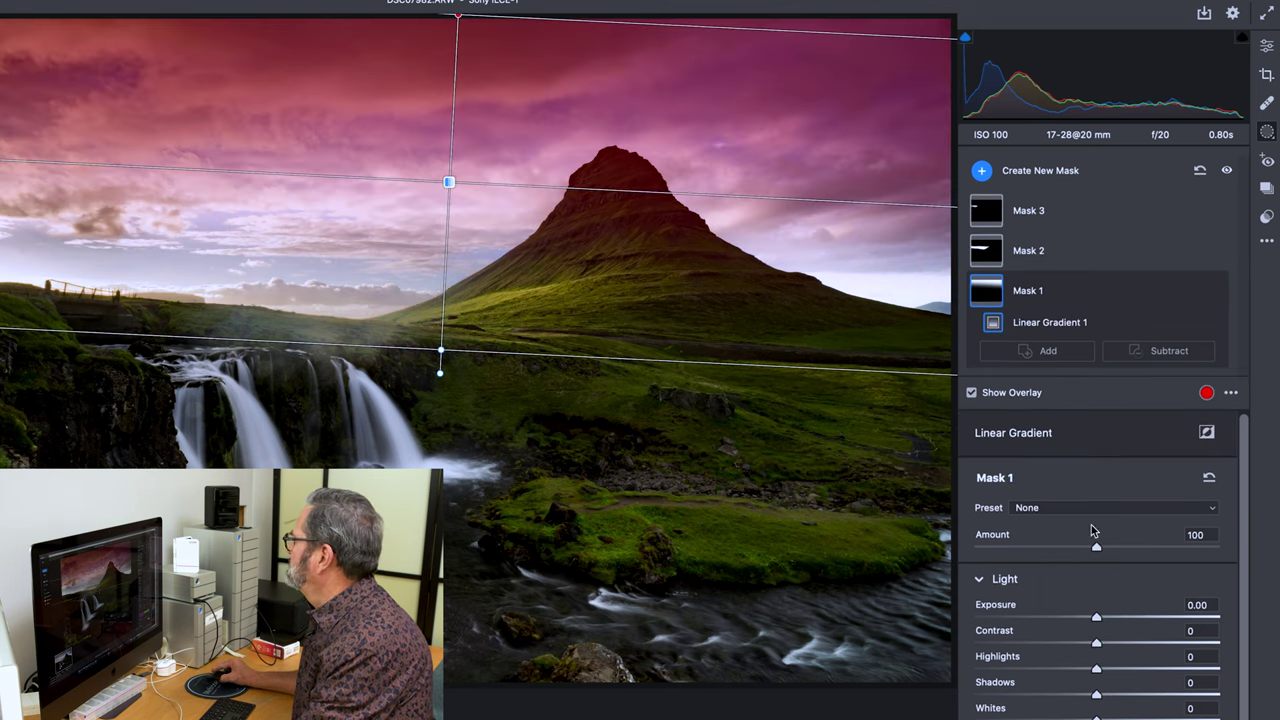
# Step: Give Mask 1 an Exposure of -0.25 and Dehaze of +26 to darken the gradient sky
pyautogui.scroll(-5, 1093, 531)
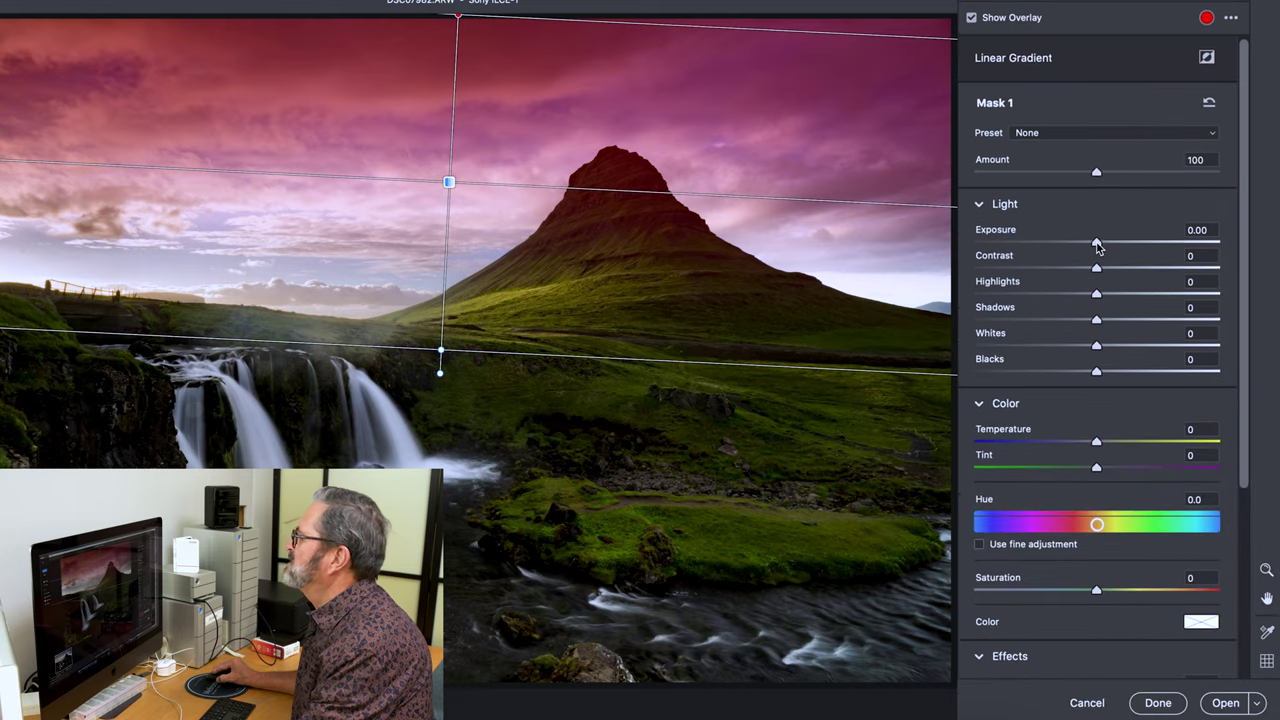
pyautogui.moveTo(1098, 247); pyautogui.dragTo(1090, 246)
pyautogui.scroll(-5, 1129, 350)
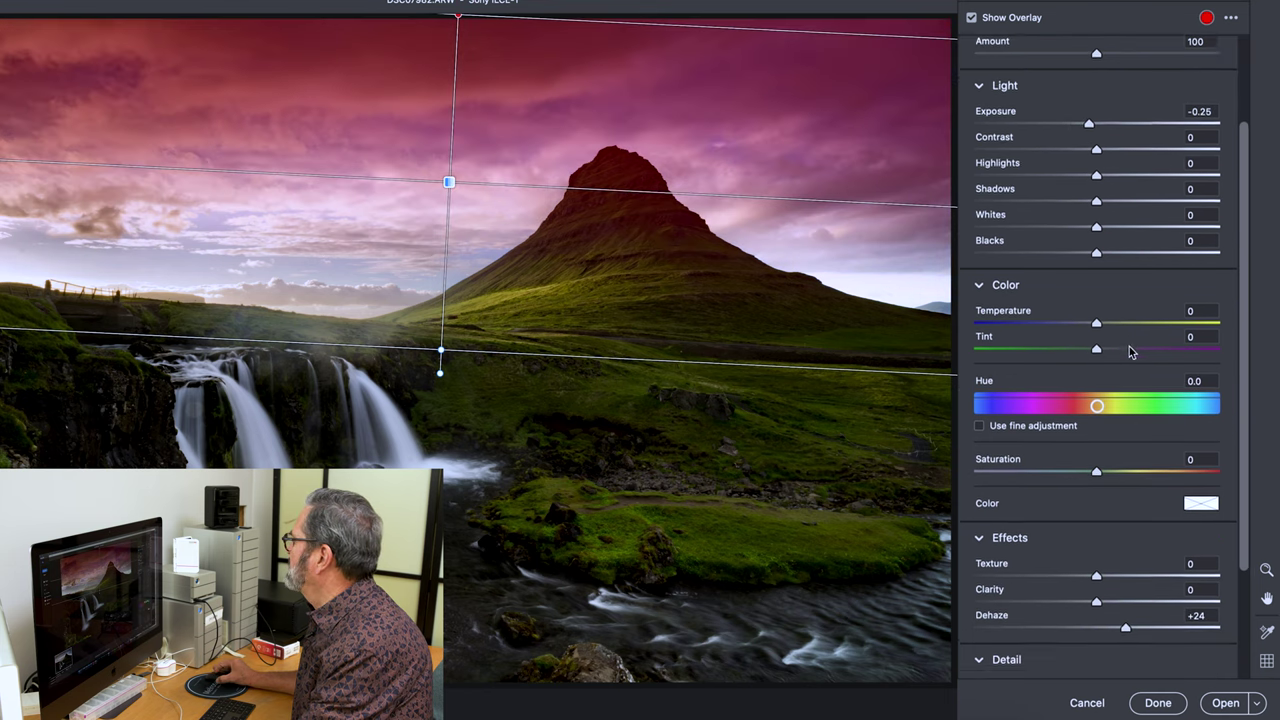
pyautogui.scroll(-1, 1110, 470)
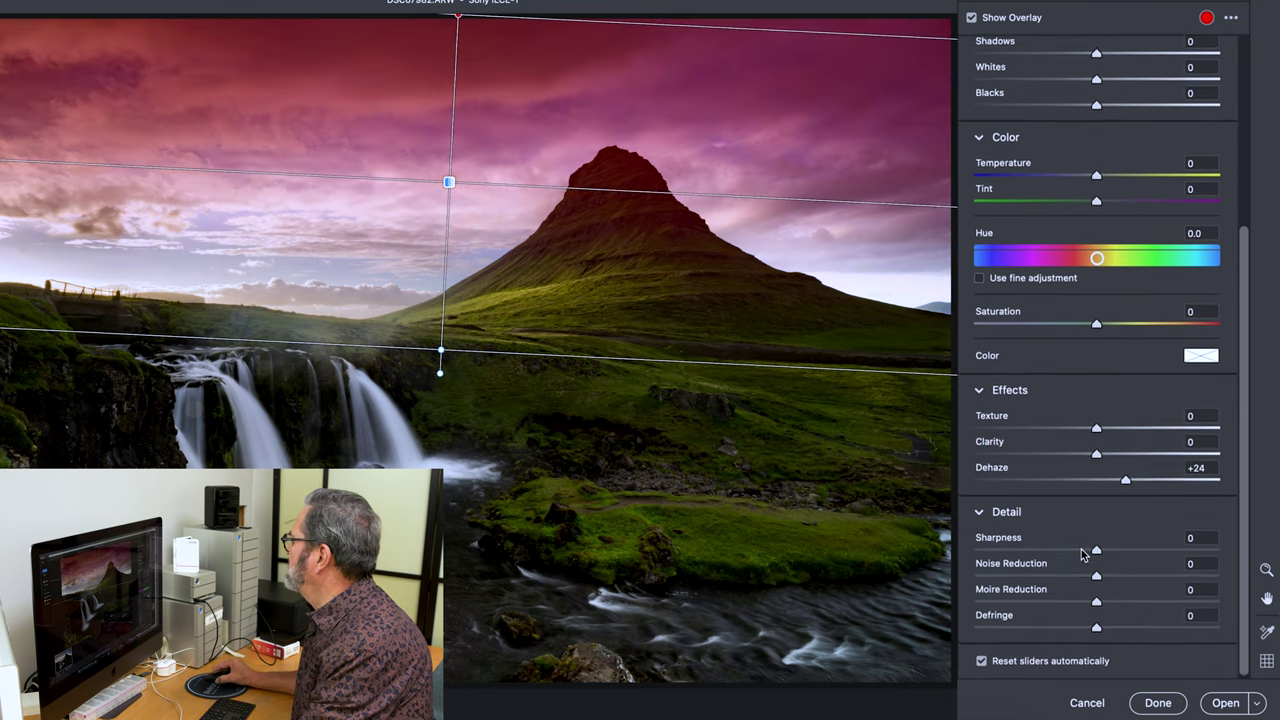
pyautogui.scroll(2, 1084, 560)
pyautogui.scroll(3, 1080, 555)
pyautogui.scroll(-1, 1082, 555)
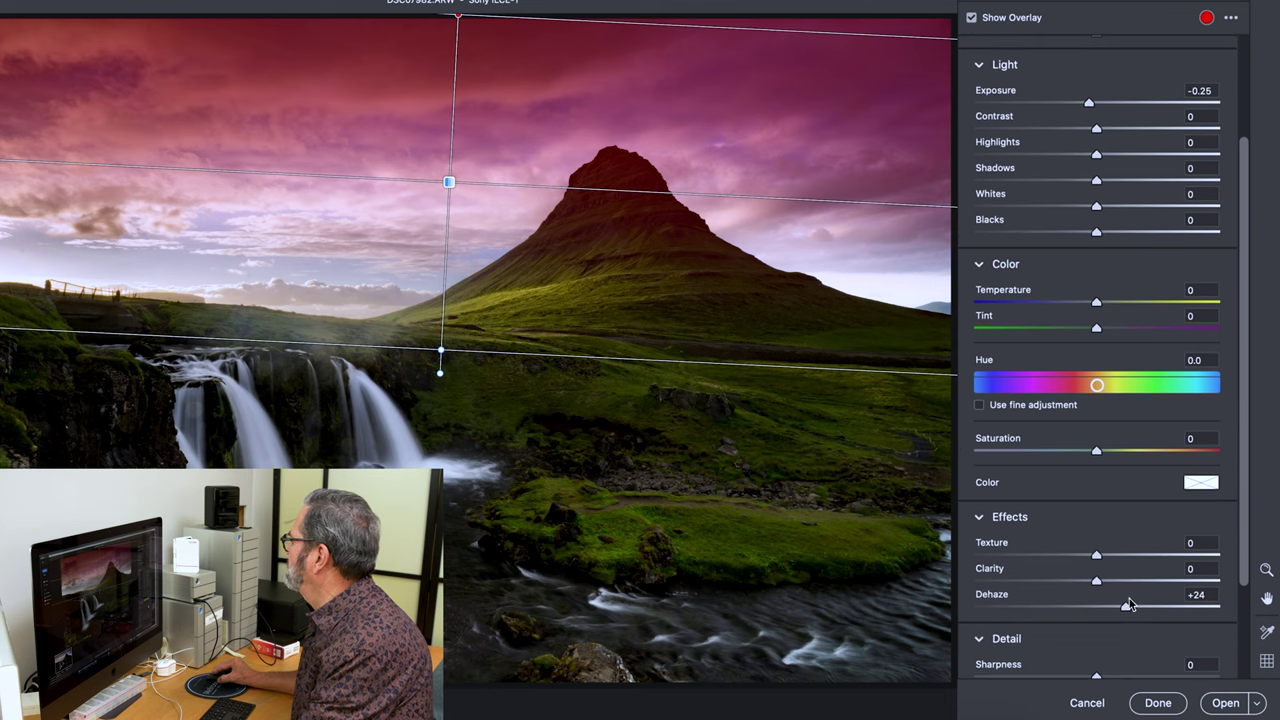
pyautogui.moveTo(1126, 610); pyautogui.dragTo(1129, 608)
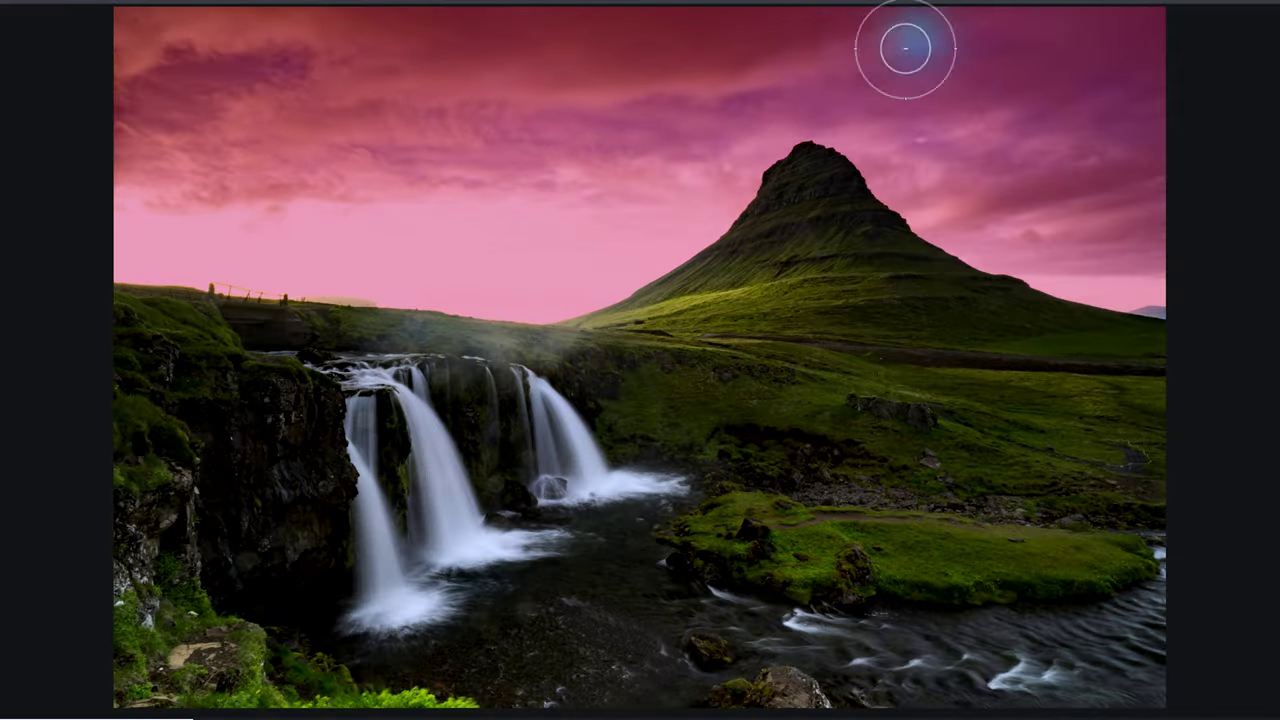
pyautogui.moveTo(906, 46)
pyautogui.mouseDown()
pyautogui.moveTo(1194, 314)
pyautogui.moveTo(1107, 15)
pyautogui.moveTo(1154, 57)
pyautogui.moveTo(957, 77)
pyautogui.moveTo(953, 62)
pyautogui.moveTo(817, 49)
pyautogui.mouseUp()
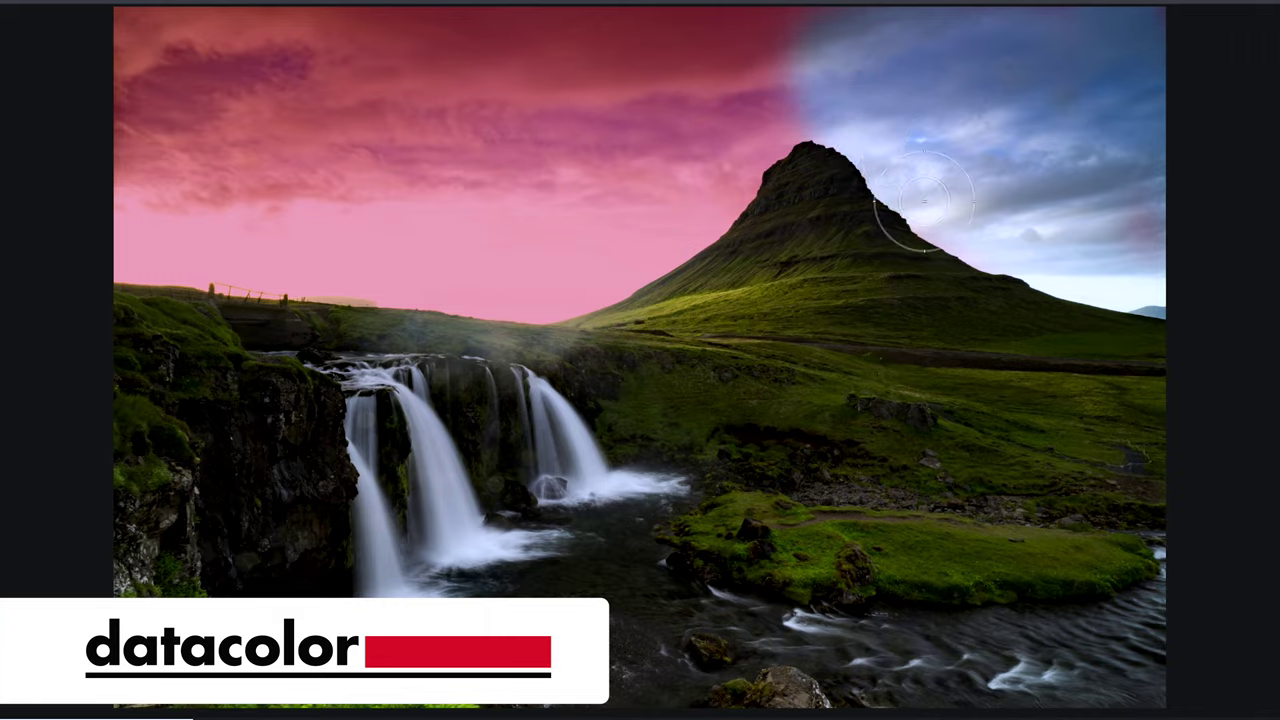